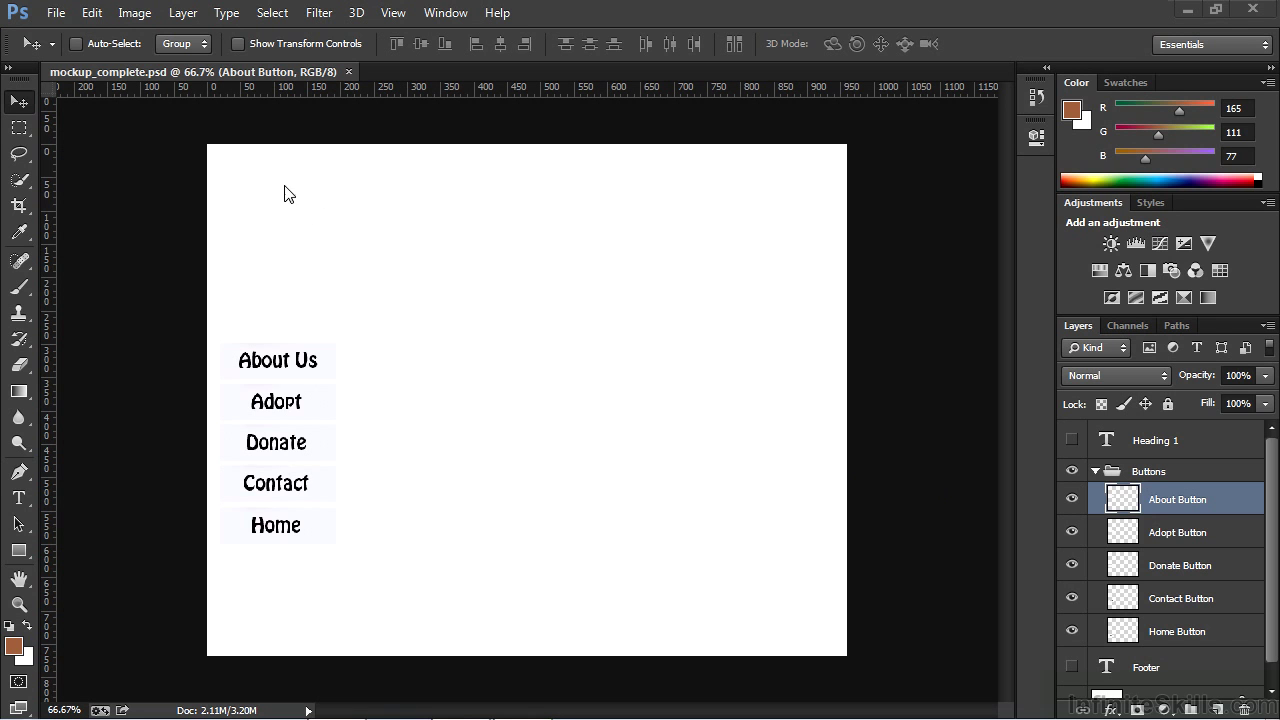
Place the ff_banner graphic from the graphics folder into the mockup as a new layer
{"action": "left_click", "coordinate": [53, 14]}
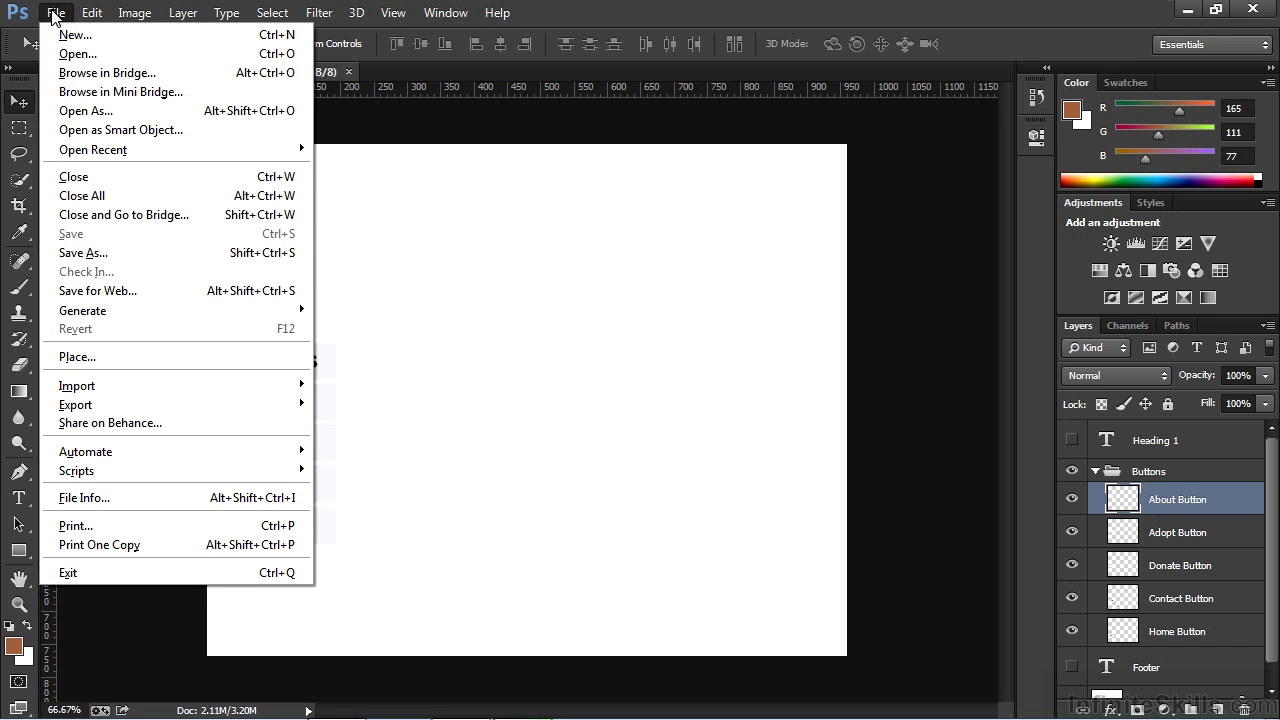
{"action": "left_click", "coordinate": [95, 356]}
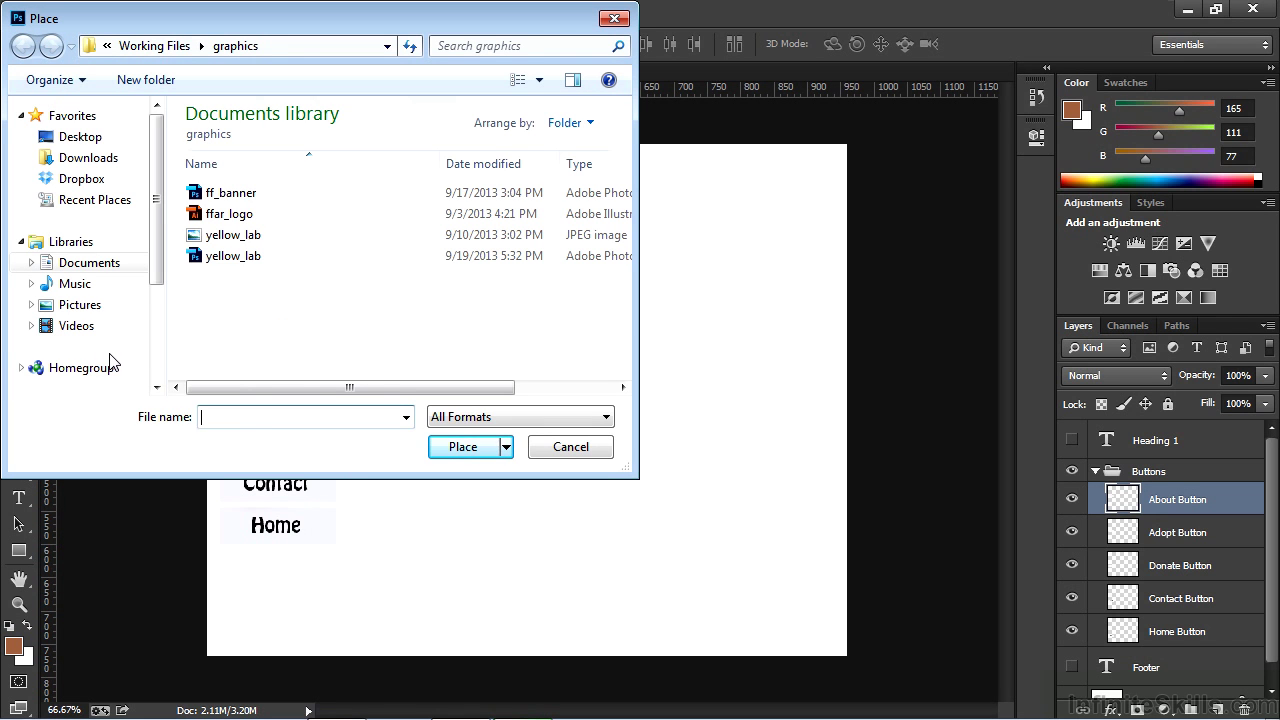
{"action": "left_click", "coordinate": [237, 196]}
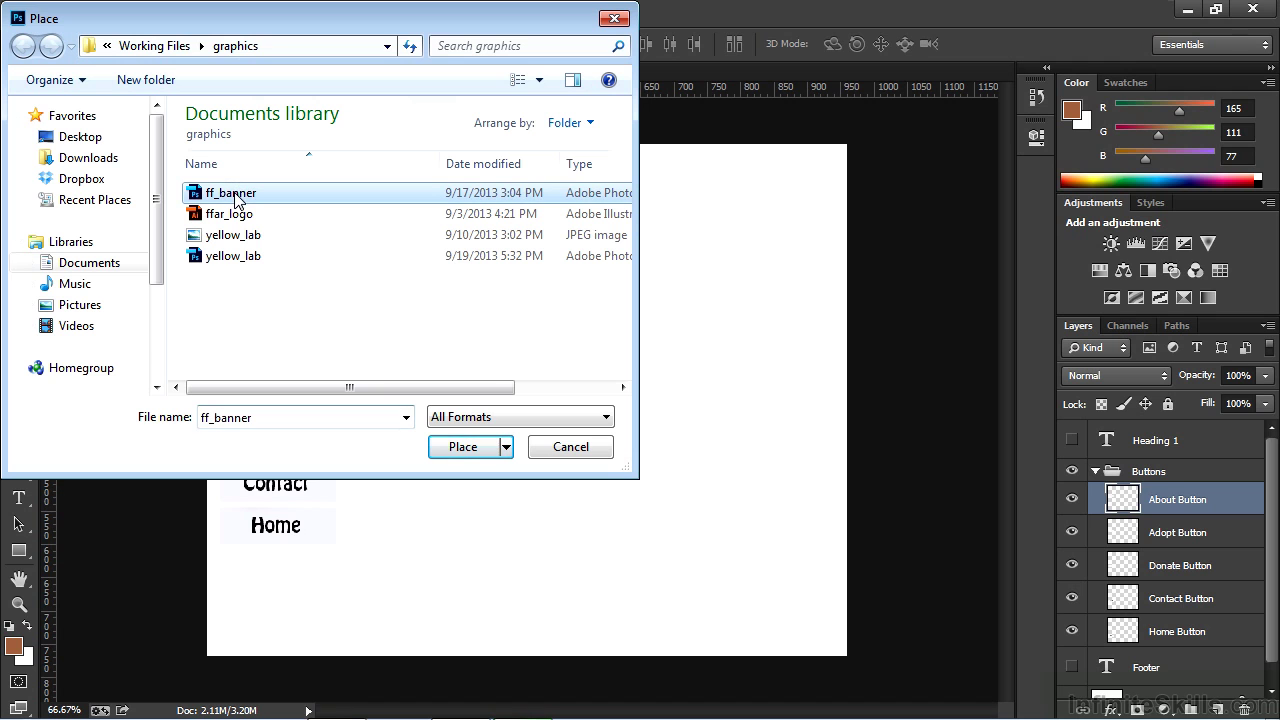
{"action": "left_click", "coordinate": [463, 447]}
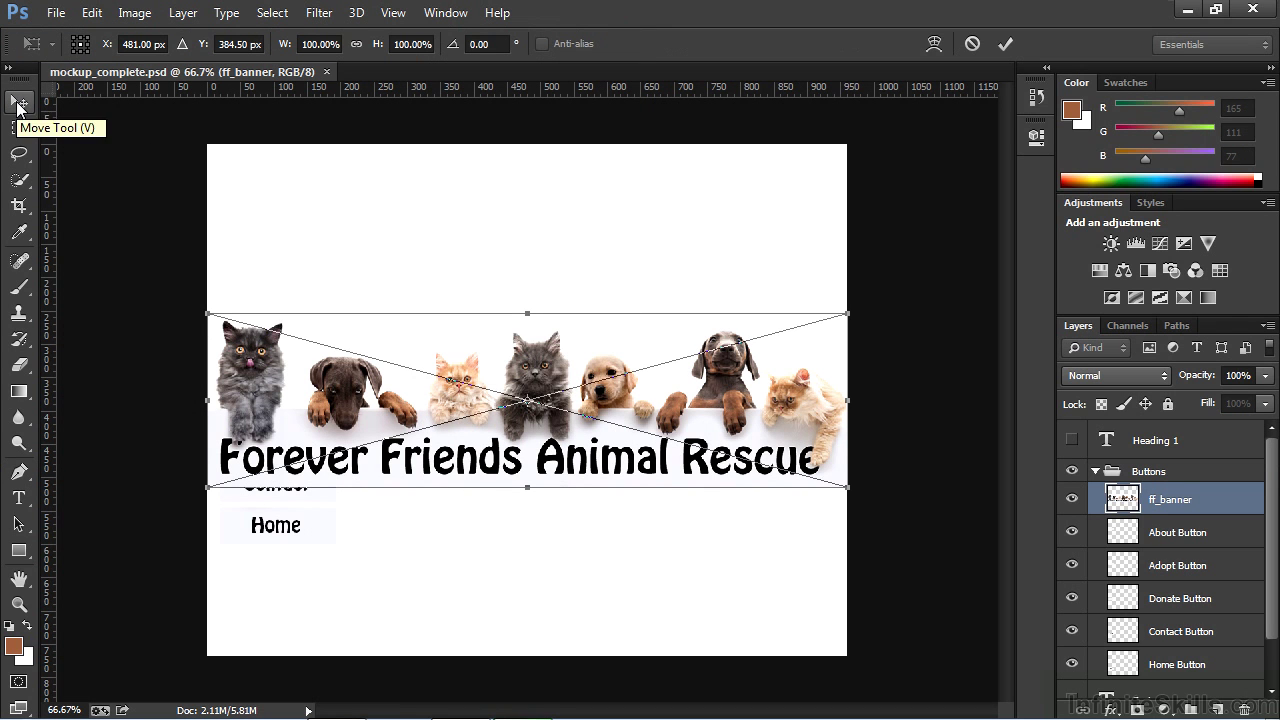
Move the ff_banner to the top, resize it to the page width, and commit the placement
{"action": "left_click", "coordinate": [17, 105]}
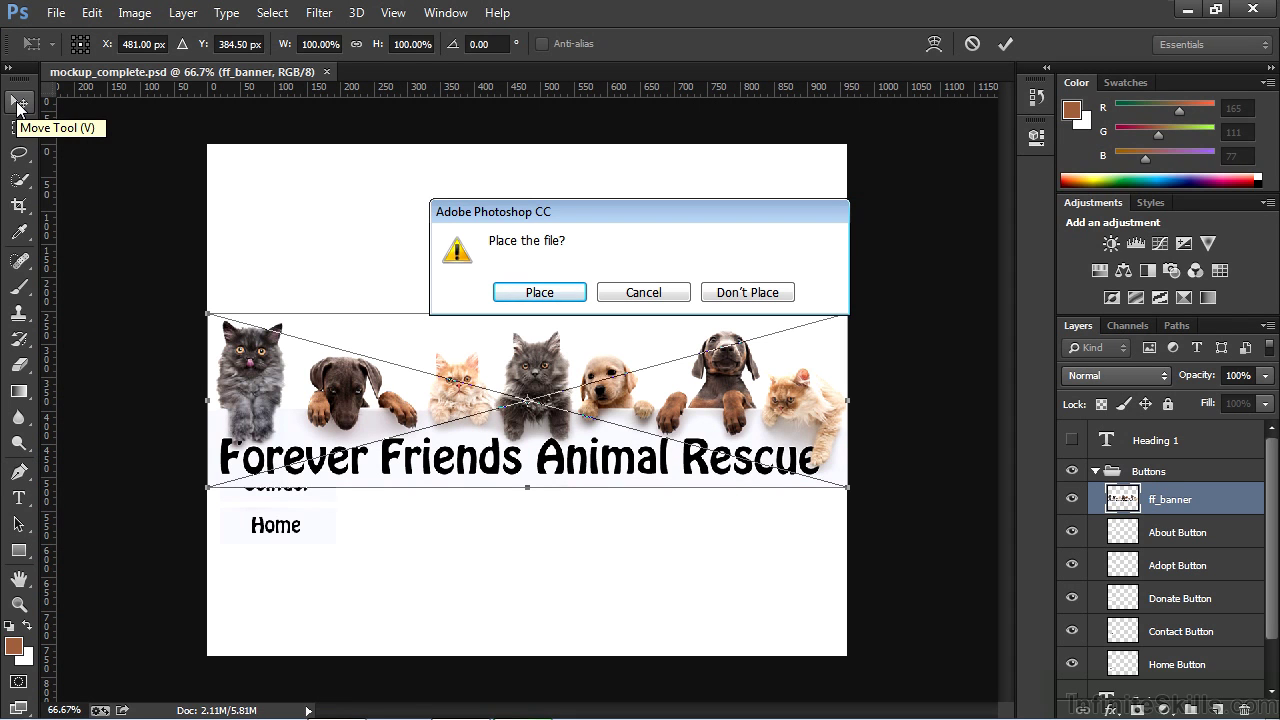
{"action": "left_click", "coordinate": [640, 292]}
{"action": "left_click_drag", "start_coordinate": [590, 431], "coordinate": [588, 263]}
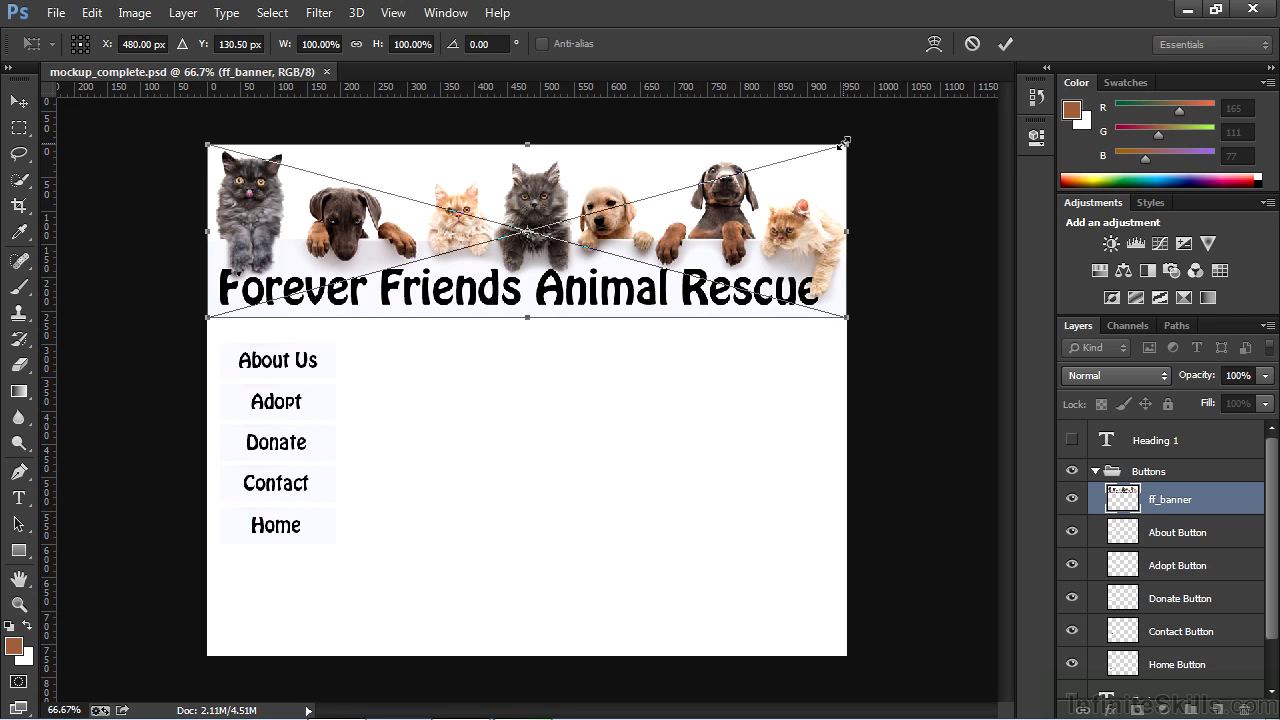
{"action": "left_click_drag", "start_coordinate": [845, 146], "coordinate": [872, 252]}
{"action": "left_click_drag", "start_coordinate": [880, 326], "coordinate": [837, 318]}
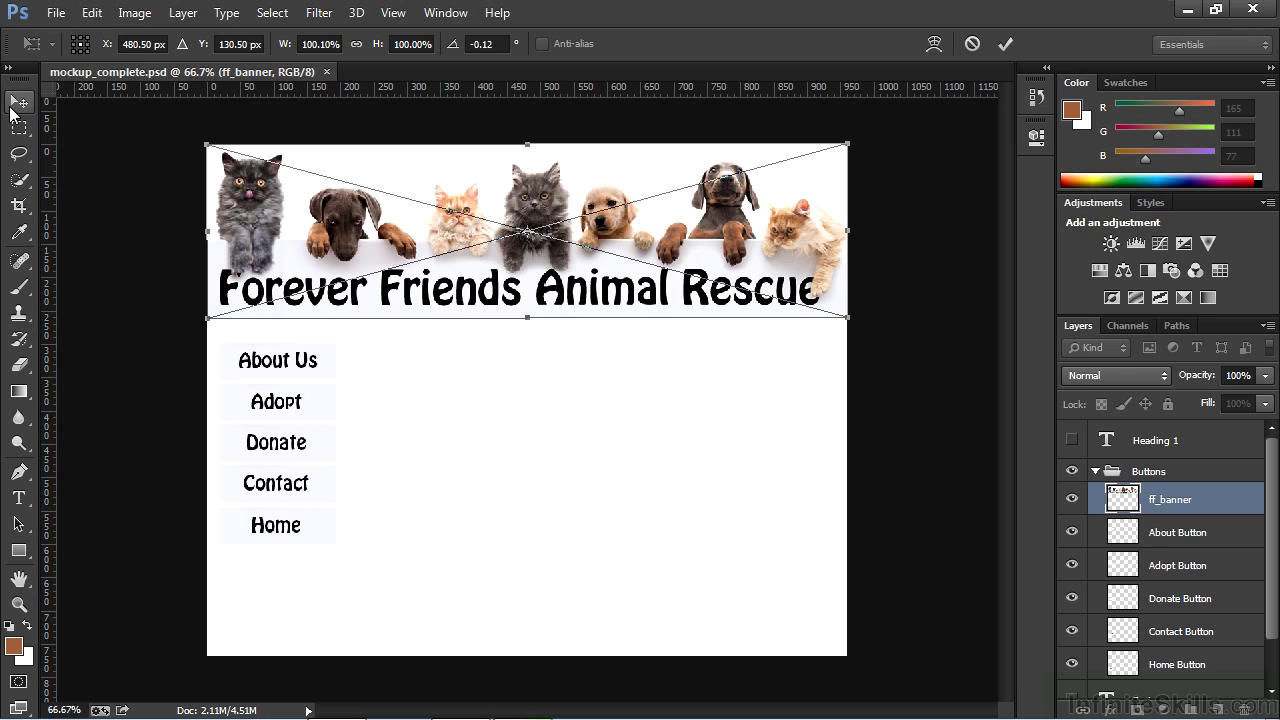
{"action": "left_click", "coordinate": [14, 106]}
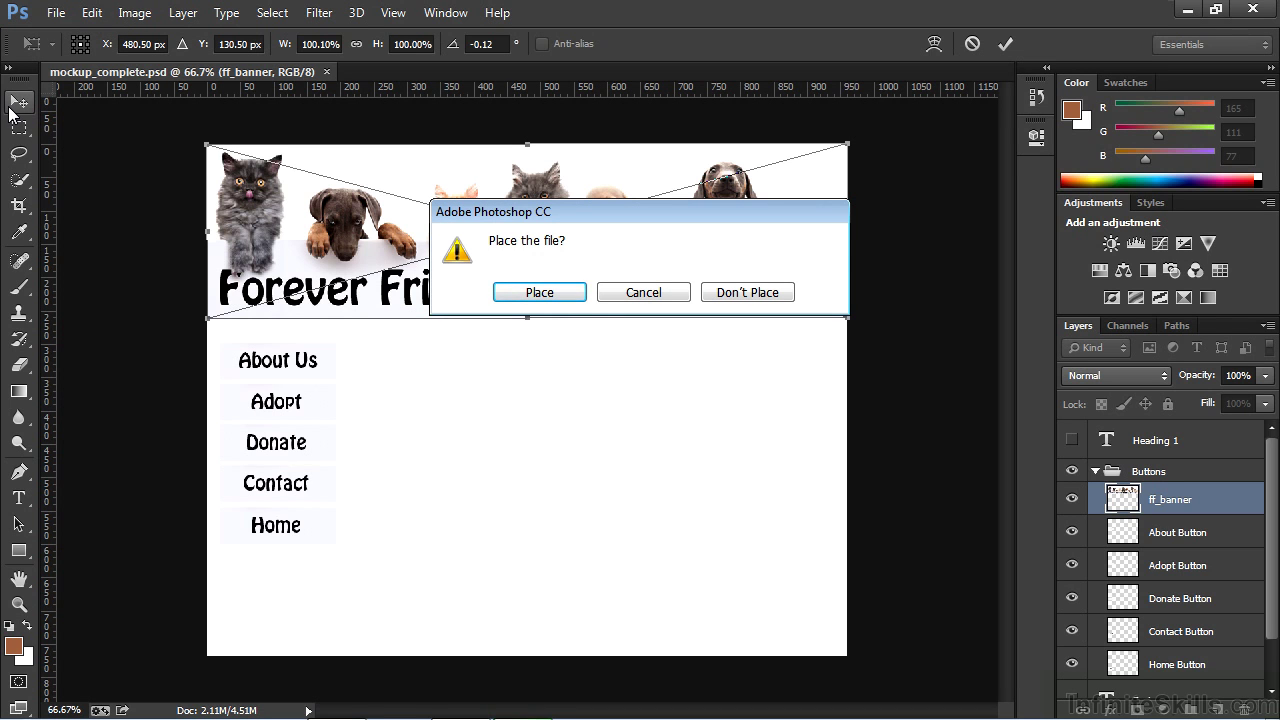
{"action": "left_click", "coordinate": [570, 292]}
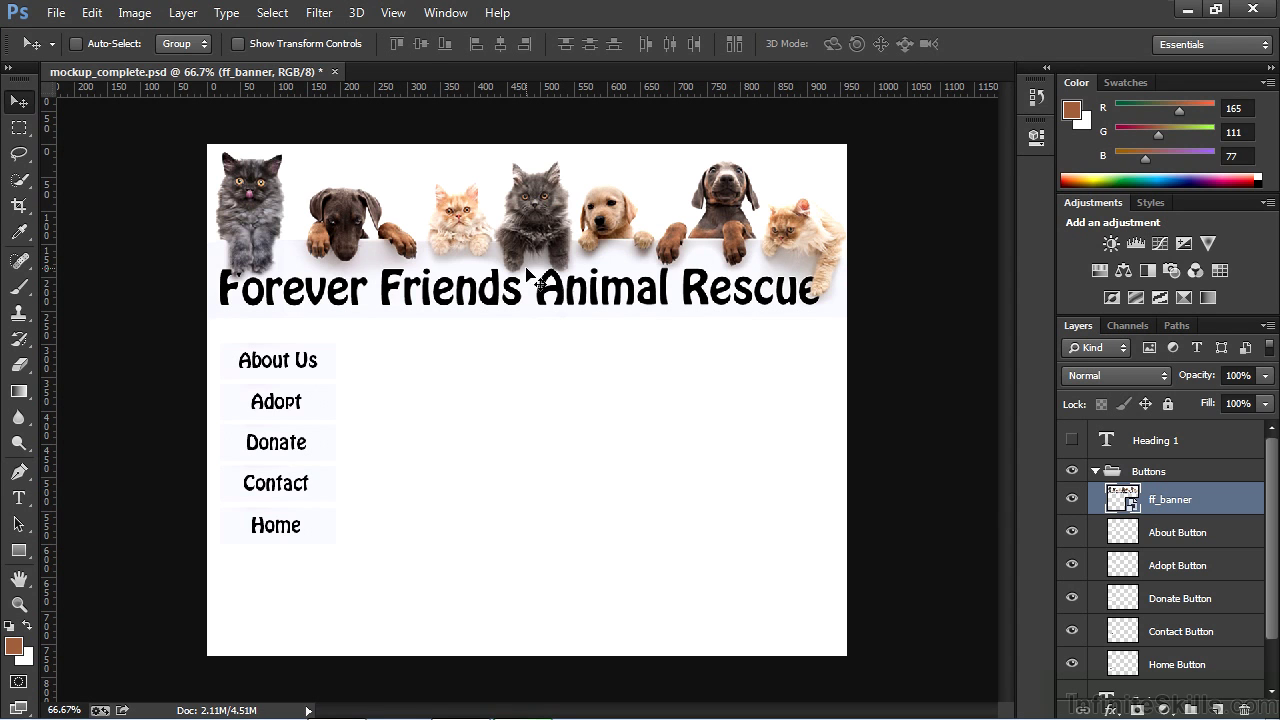
Add horizontal guides at the banner's bottom and above the nav buttons, plus a vertical guide 15 px from the left
{"action": "left_click", "coordinate": [399, 12]}
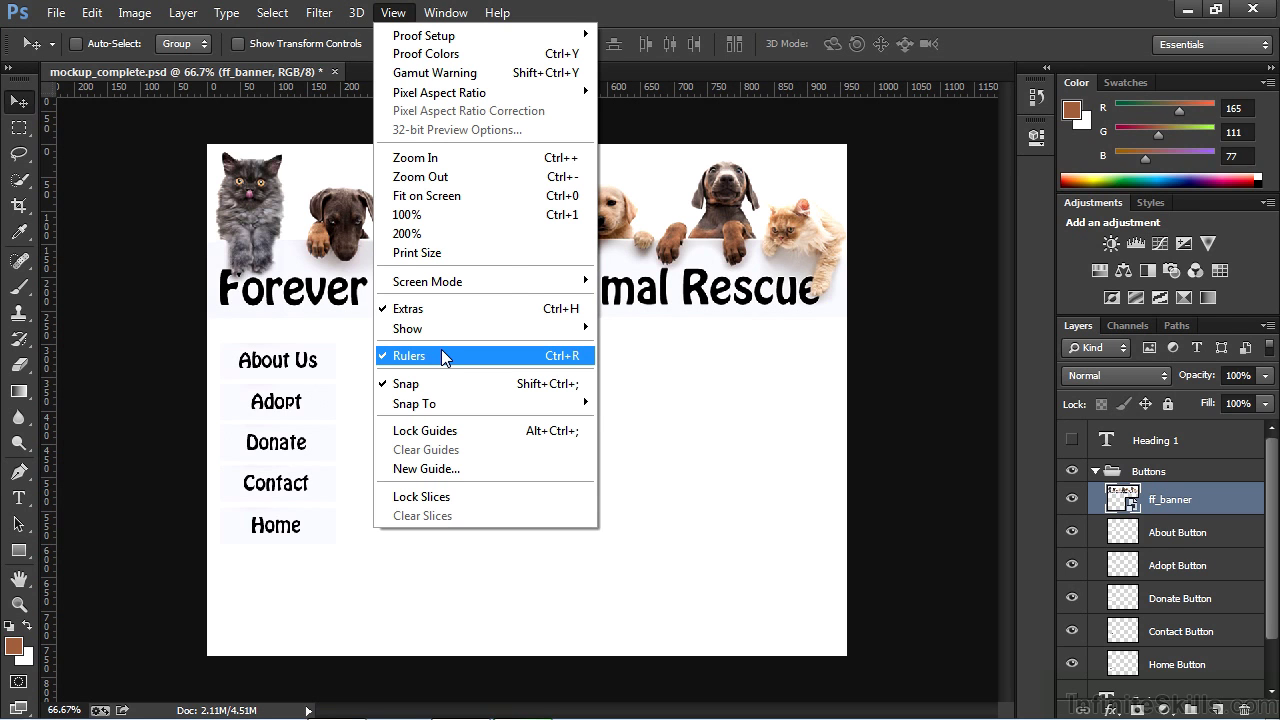
{"action": "left_click", "coordinate": [751, 382]}
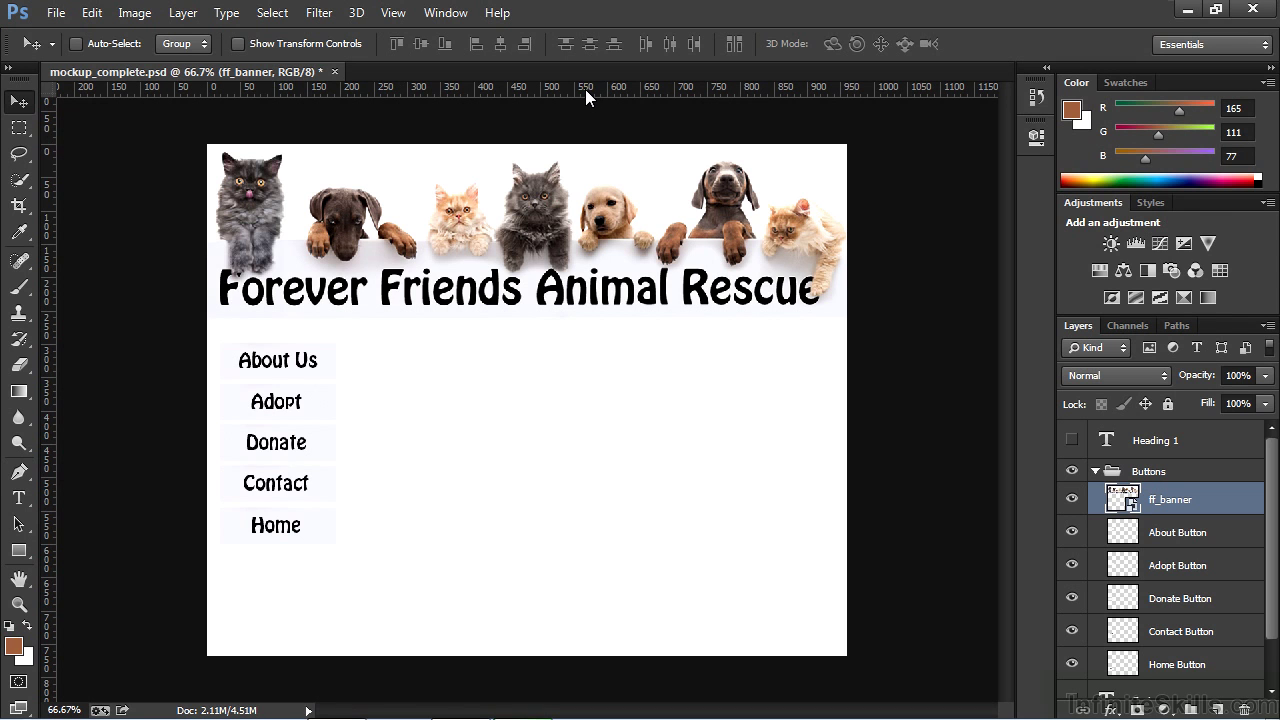
{"action": "left_click_drag", "start_coordinate": [586, 90], "coordinate": [630, 319]}
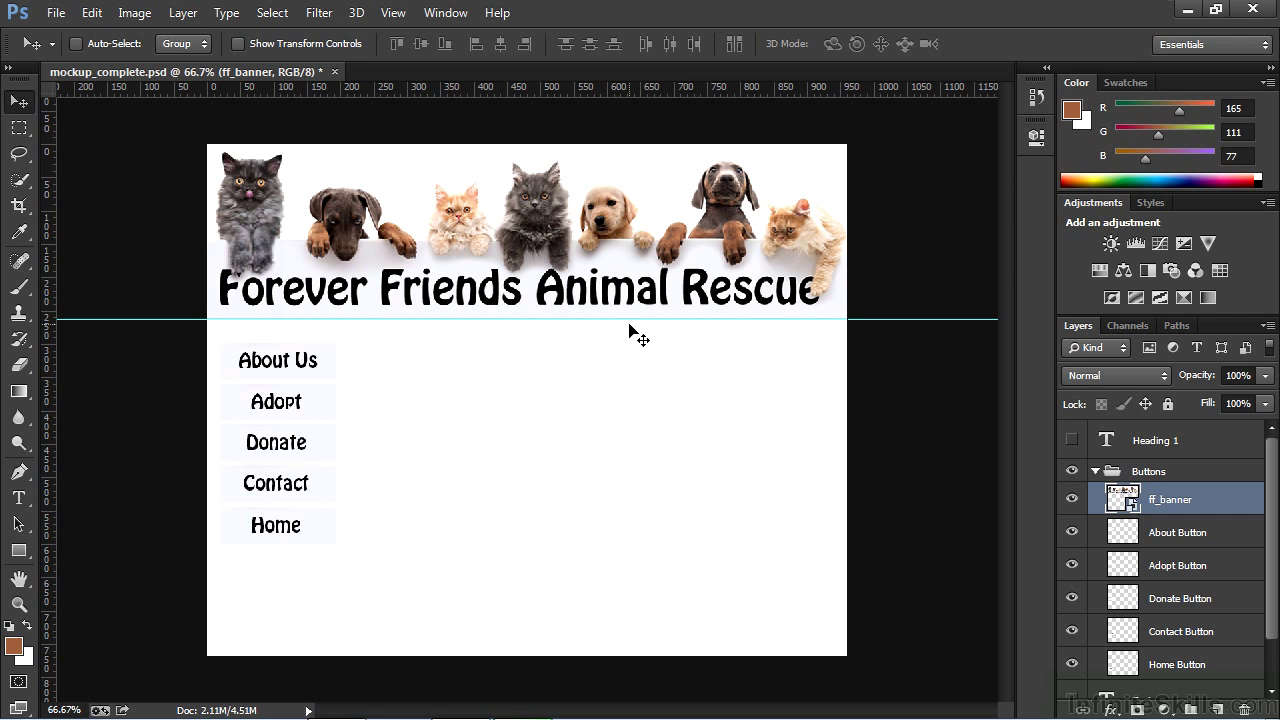
{"action": "left_click_drag", "start_coordinate": [48, 266], "coordinate": [215, 291]}
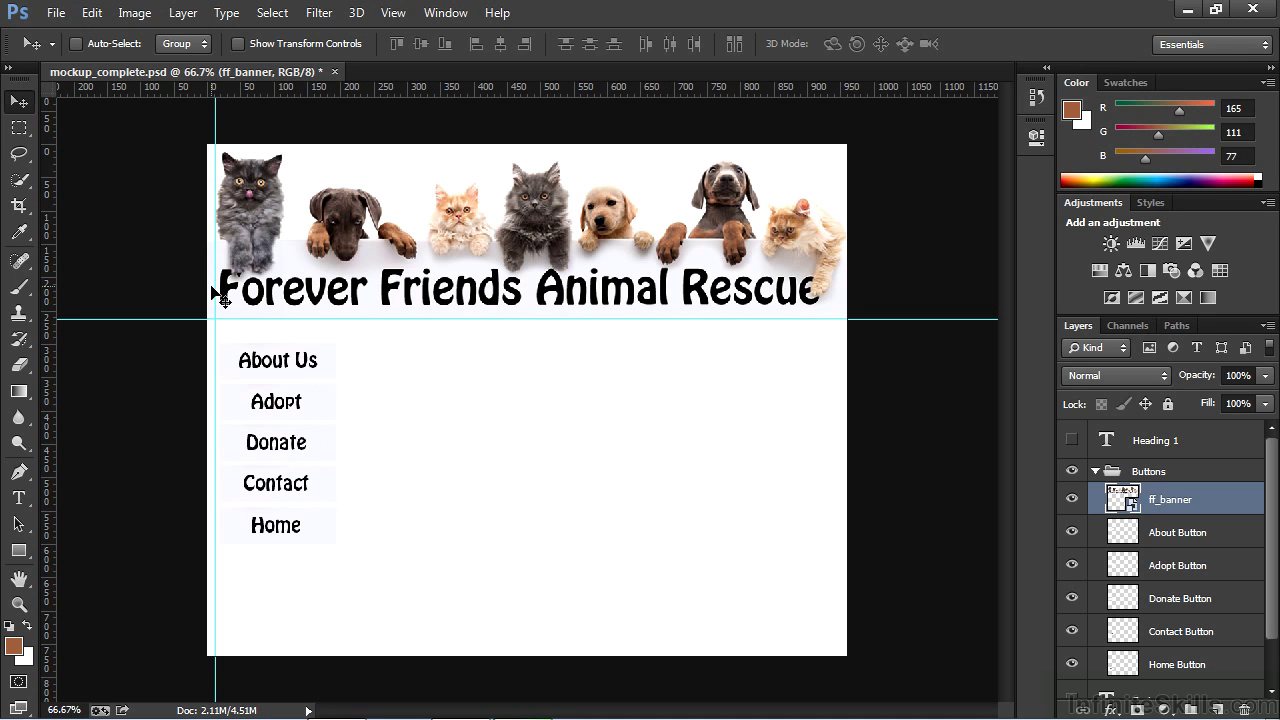
{"action": "left_click_drag", "start_coordinate": [608, 90], "coordinate": [628, 343]}
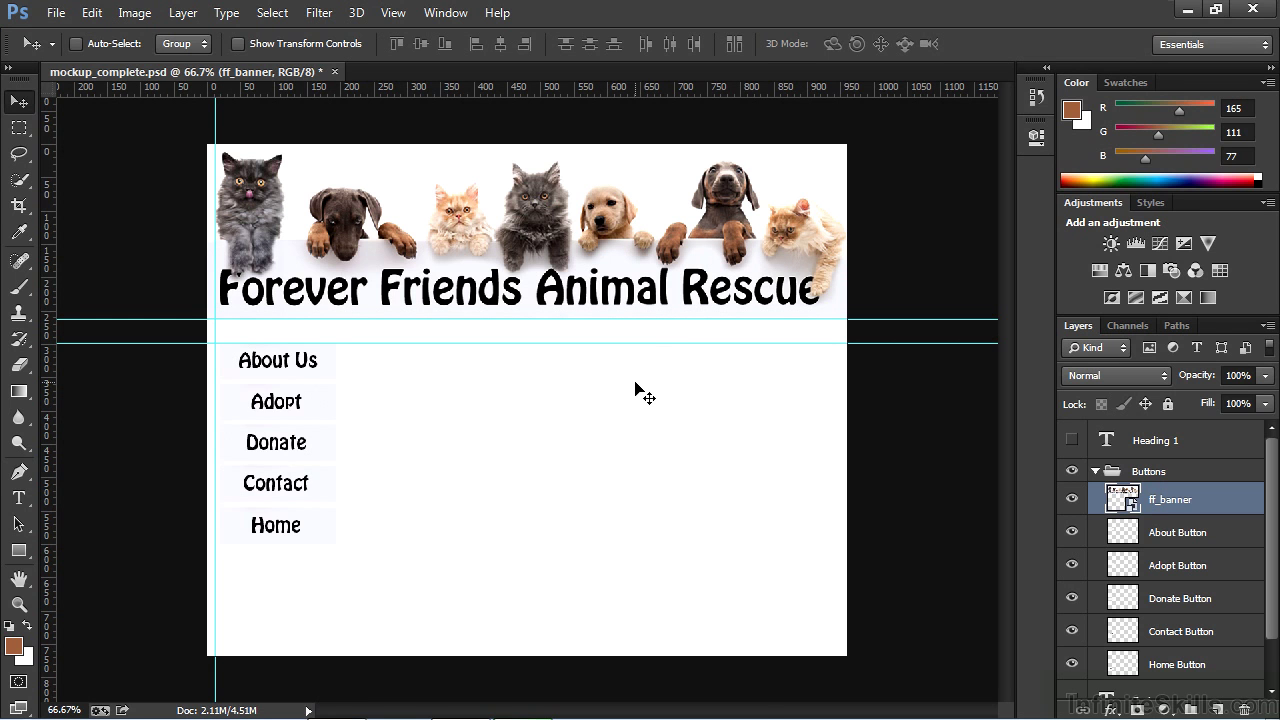
Zoom to 200% and select the About, Adopt, Donate, Contact and Home button layers
{"action": "key", "text": "ctrl+1"}
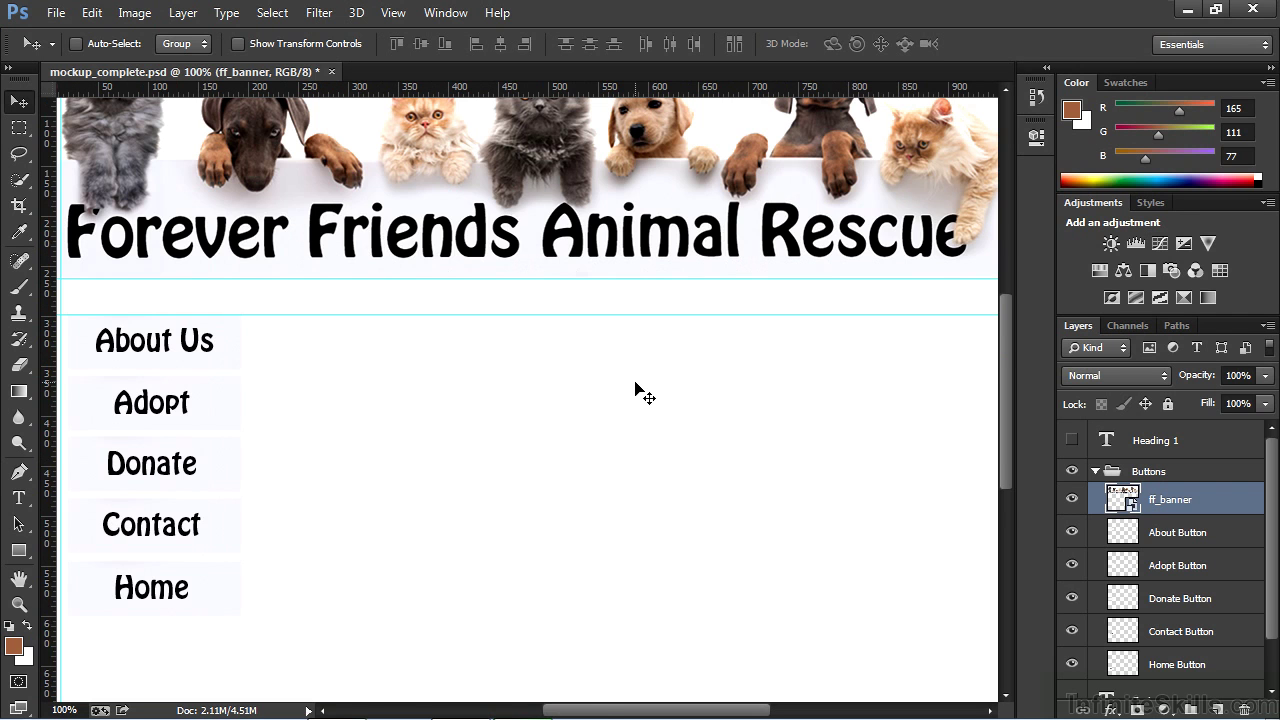
{"action": "key", "text": "ctrl+plus"}
{"action": "key", "text": "space"}
{"action": "left_click_drag", "start_coordinate": [334, 397], "coordinate": [817, 423]}
{"action": "left_click_drag", "start_coordinate": [576, 435], "coordinate": [617, 299]}
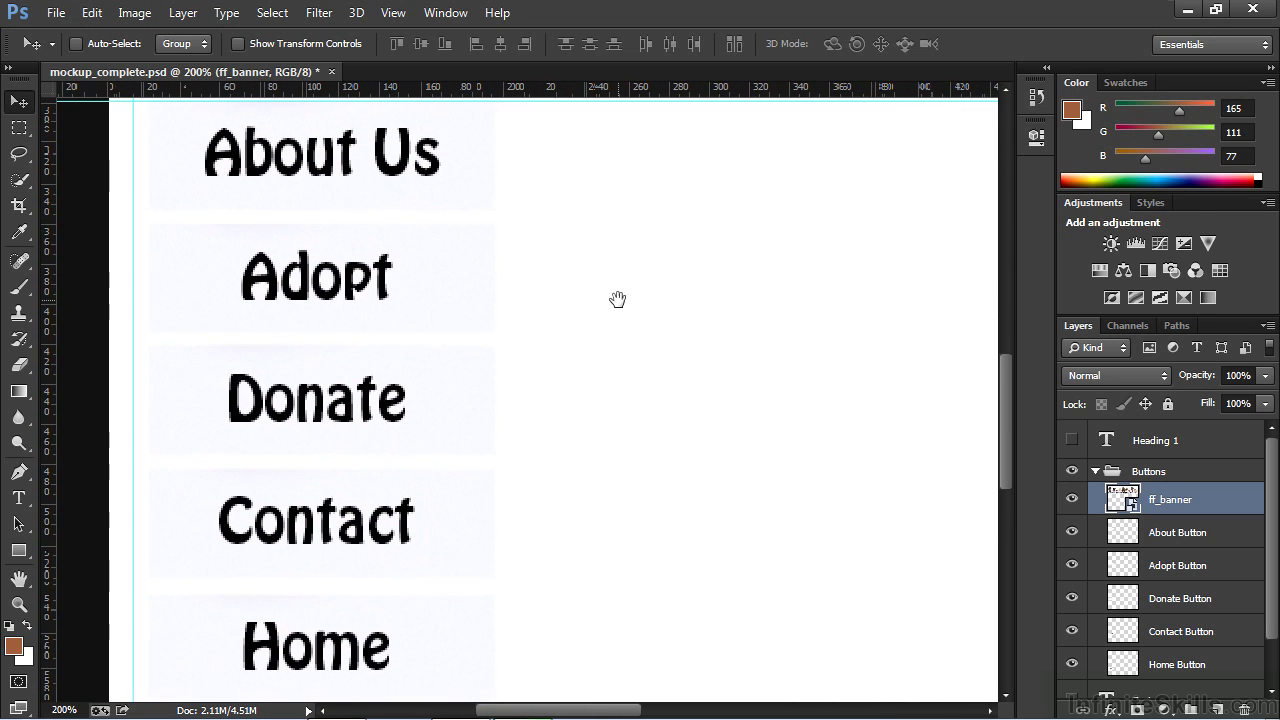
{"action": "left_click", "coordinate": [1157, 532]}
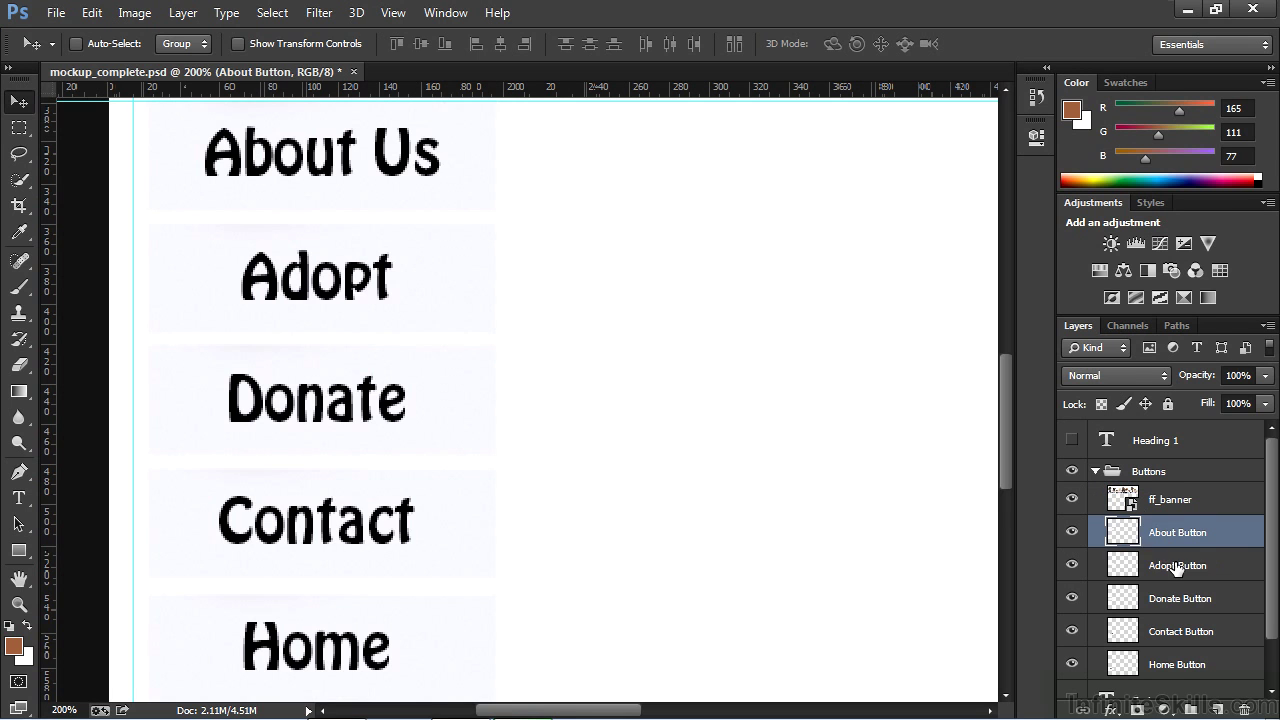
{"action": "left_click", "coordinate": [1179, 566], "text": "shift"}
{"action": "left_click", "coordinate": [1182, 598], "text": "shift"}
{"action": "left_click", "coordinate": [1182, 631], "text": "shift"}
{"action": "left_click", "coordinate": [1176, 662], "text": "shift"}
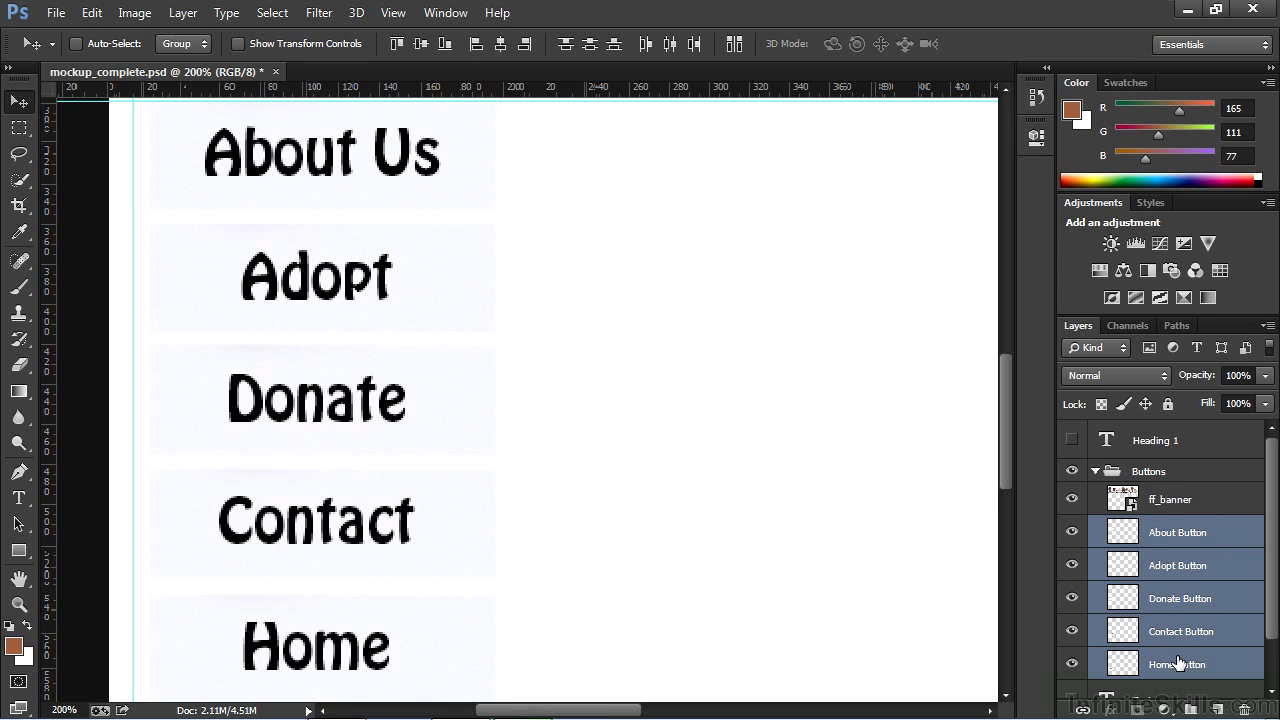
Shift the five nav buttons left against the guide and fit the whole page on screen
{"action": "left_click_drag", "start_coordinate": [333, 305], "coordinate": [321, 305]}
{"action": "scroll", "coordinate": [462, 452], "scroll_direction": "down", "scroll_amount": 2}
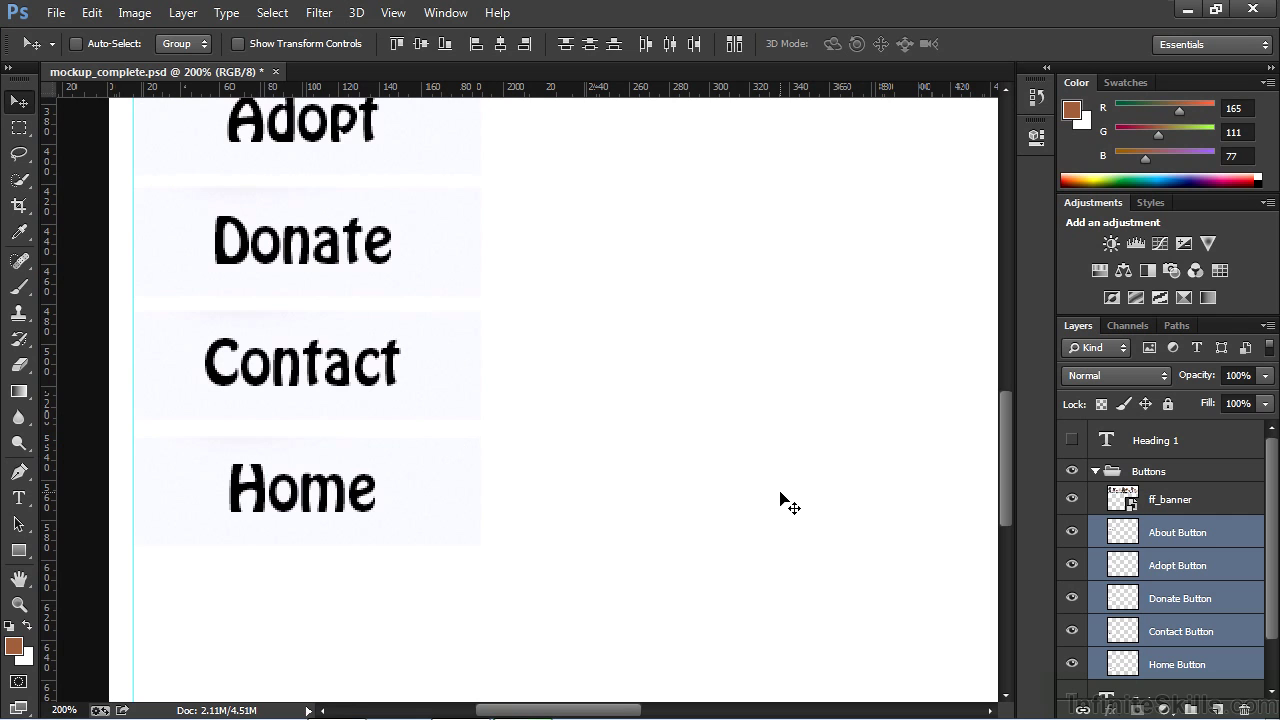
{"action": "key", "text": "ctrl+0"}
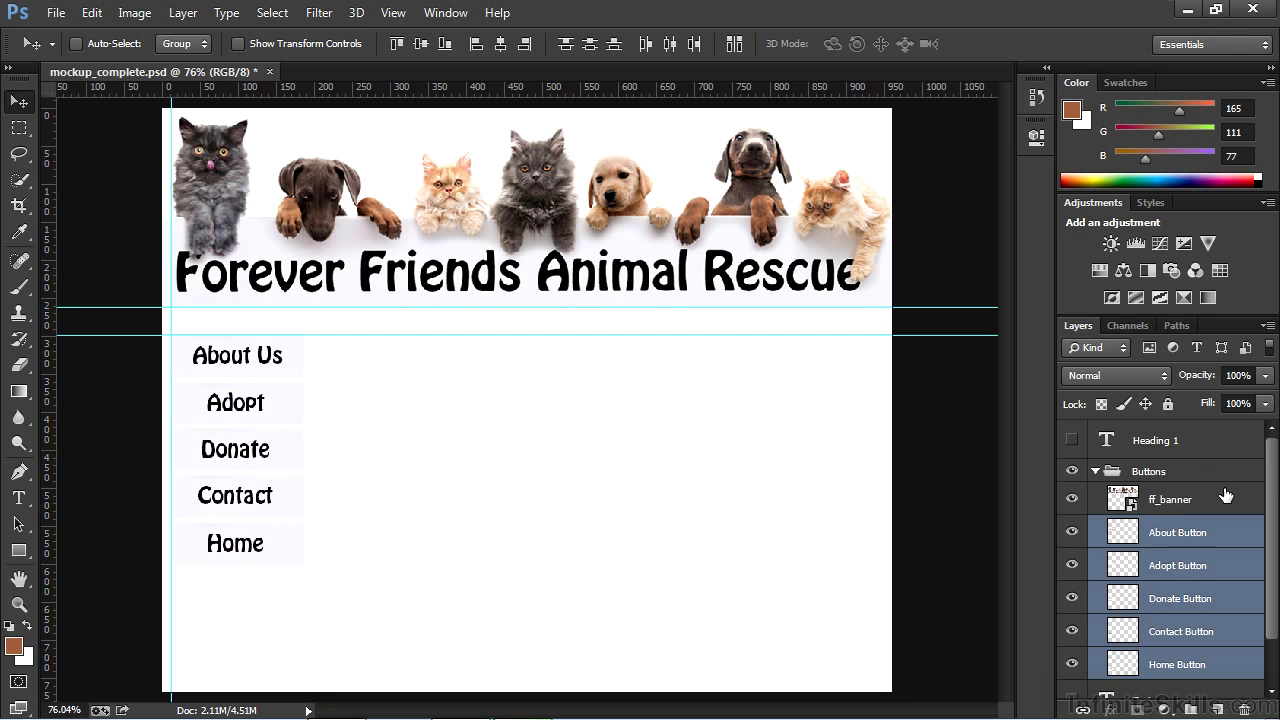
Show the Footer layer and add a vertical guide at about 949.5 px near the right edge
{"action": "scroll", "coordinate": [1226, 496], "scroll_direction": "down", "scroll_amount": 2}
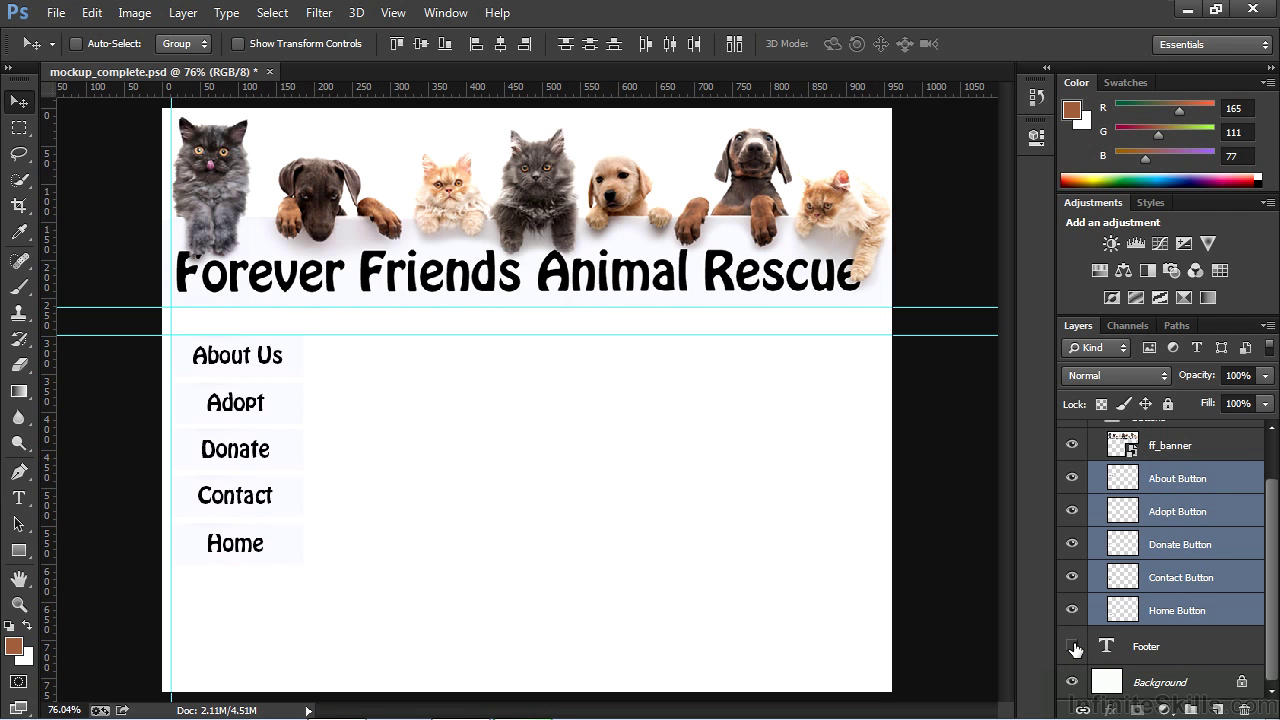
{"action": "left_click", "coordinate": [1072, 647]}
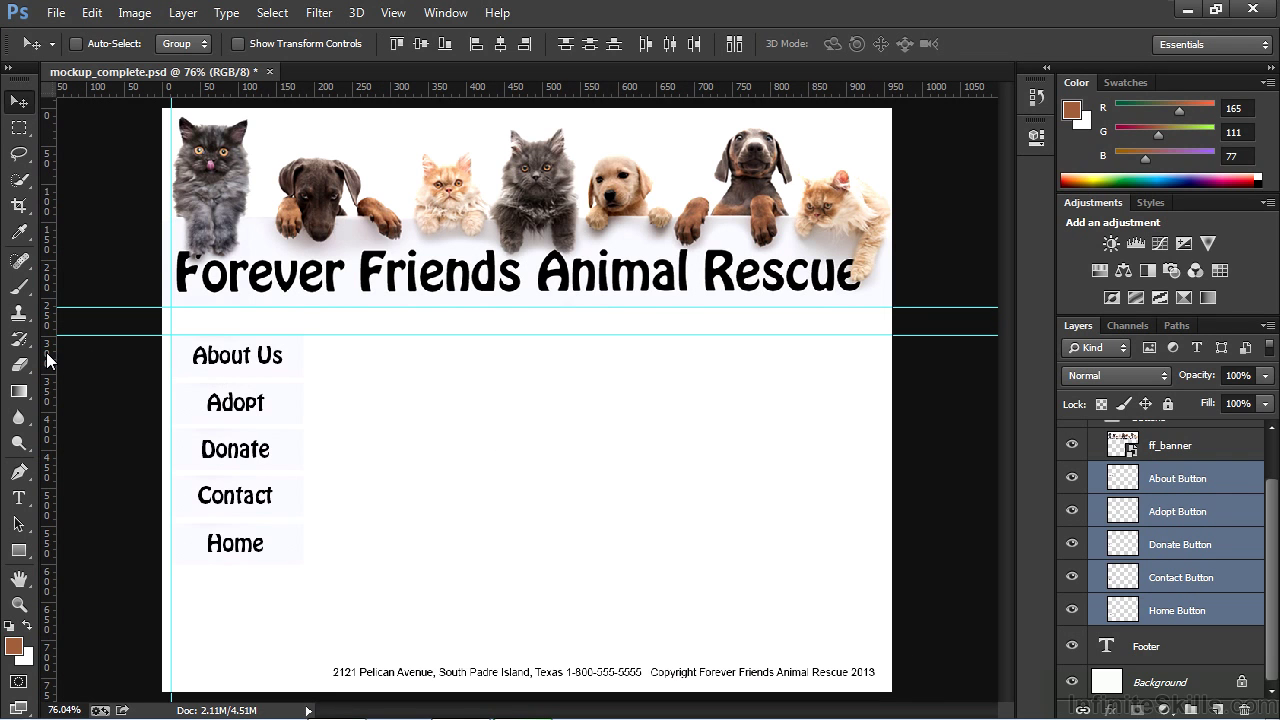
{"action": "left_click_drag", "start_coordinate": [46, 352], "coordinate": [877, 420]}
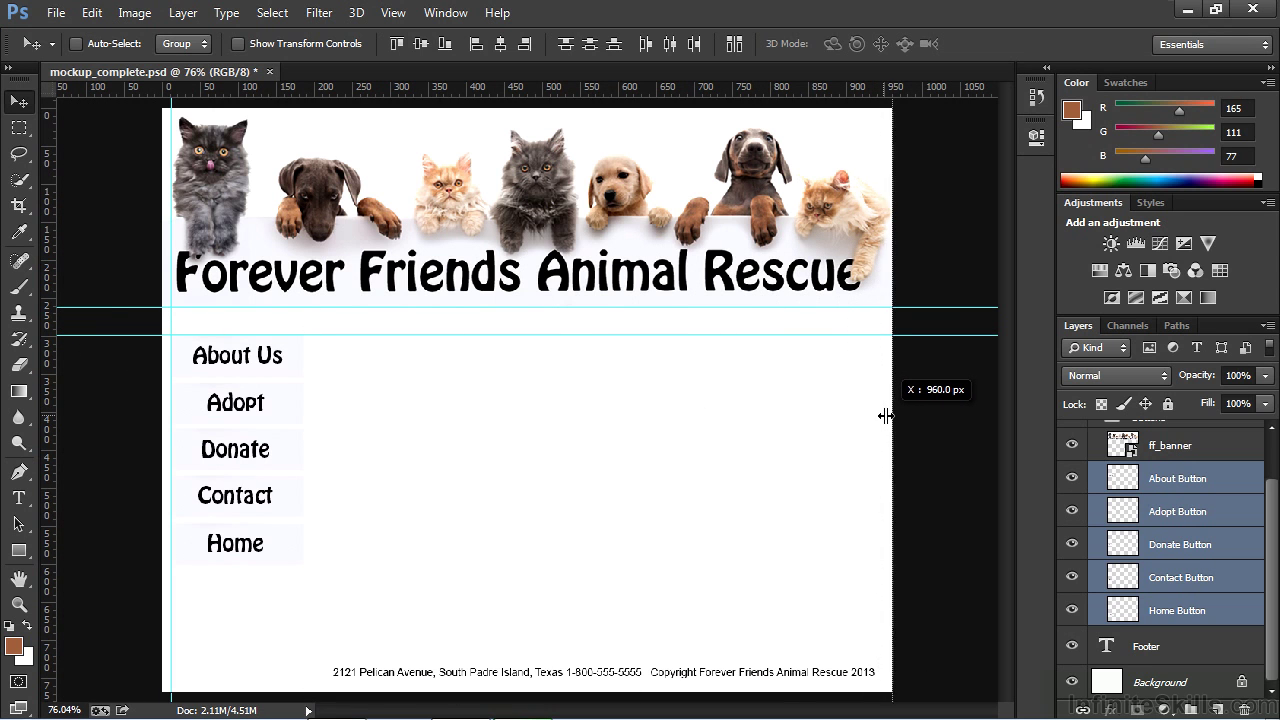
{"action": "left_click_drag", "start_coordinate": [886, 416], "coordinate": [884, 414]}
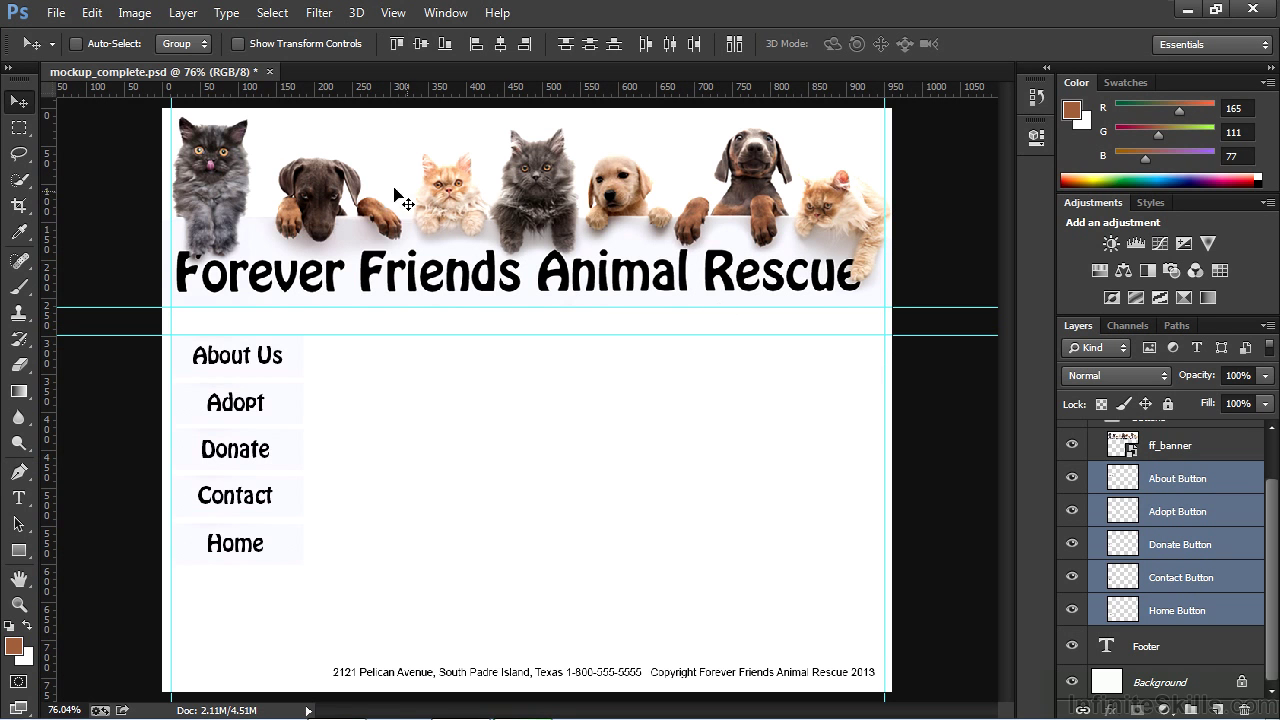
Place the yellow_lab photo on the right just below the banner and commit it
{"action": "left_click", "coordinate": [56, 12]}
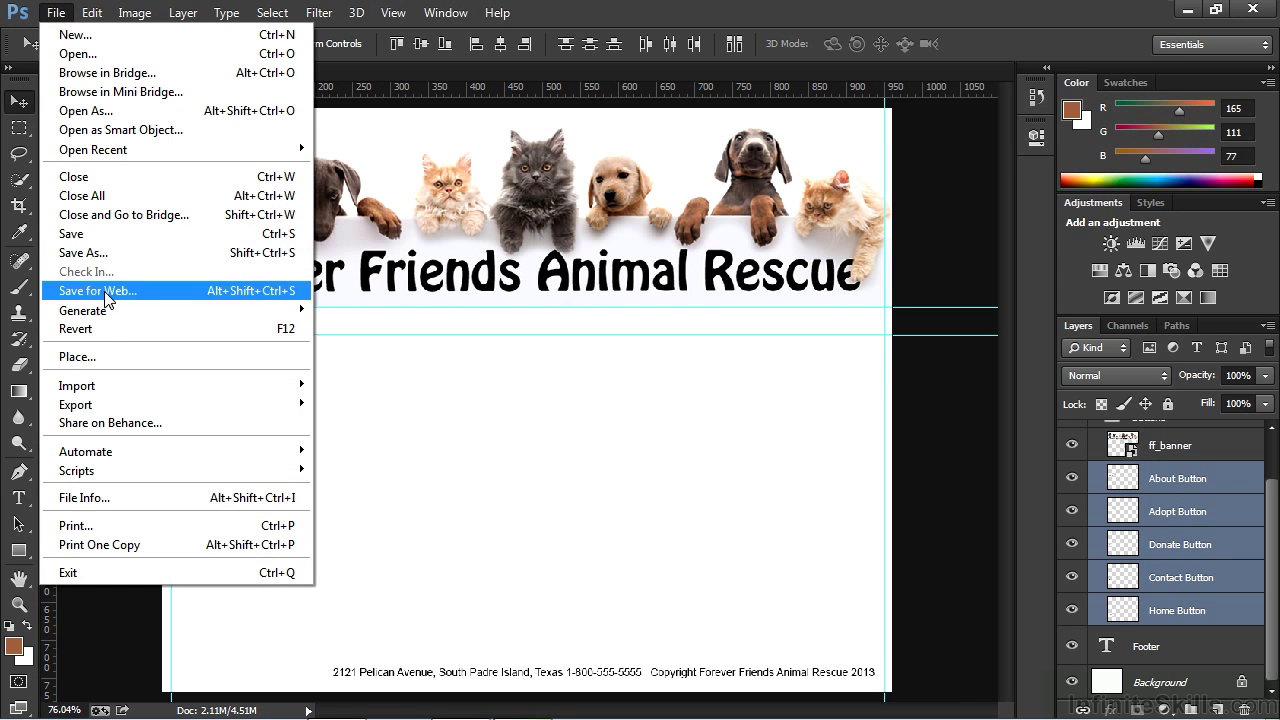
{"action": "left_click", "coordinate": [110, 361]}
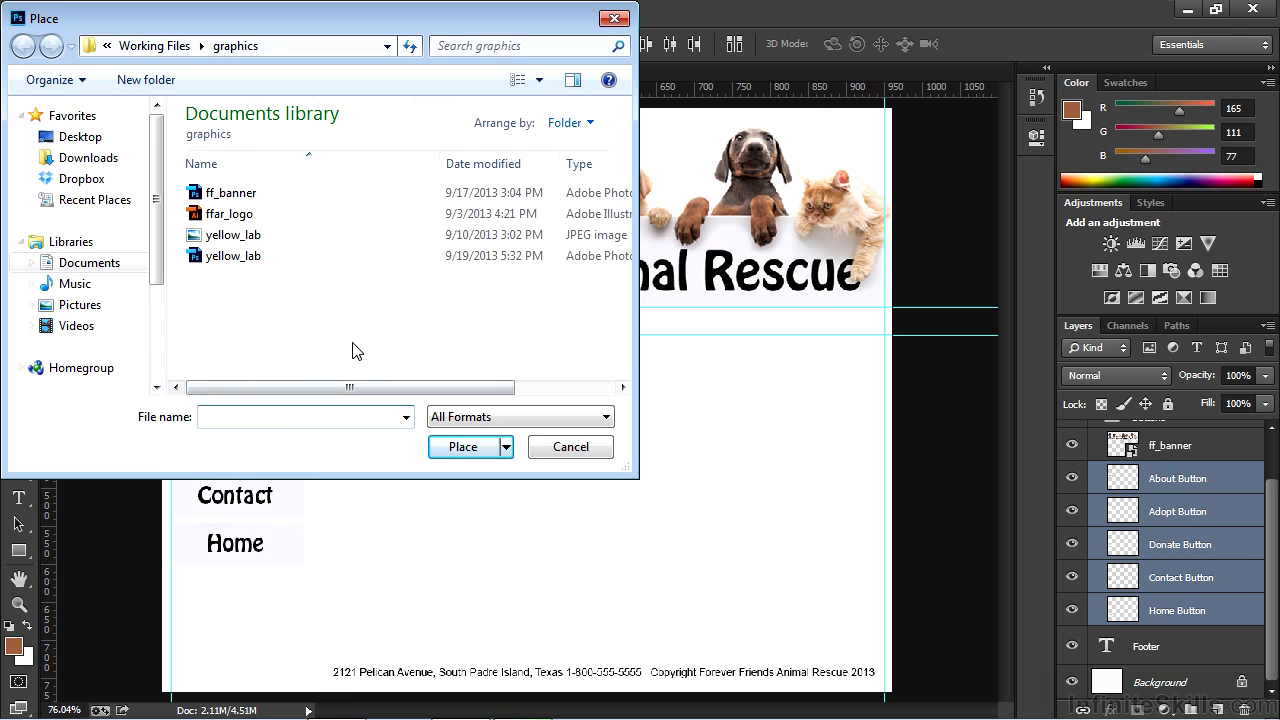
{"action": "left_click", "coordinate": [217, 262]}
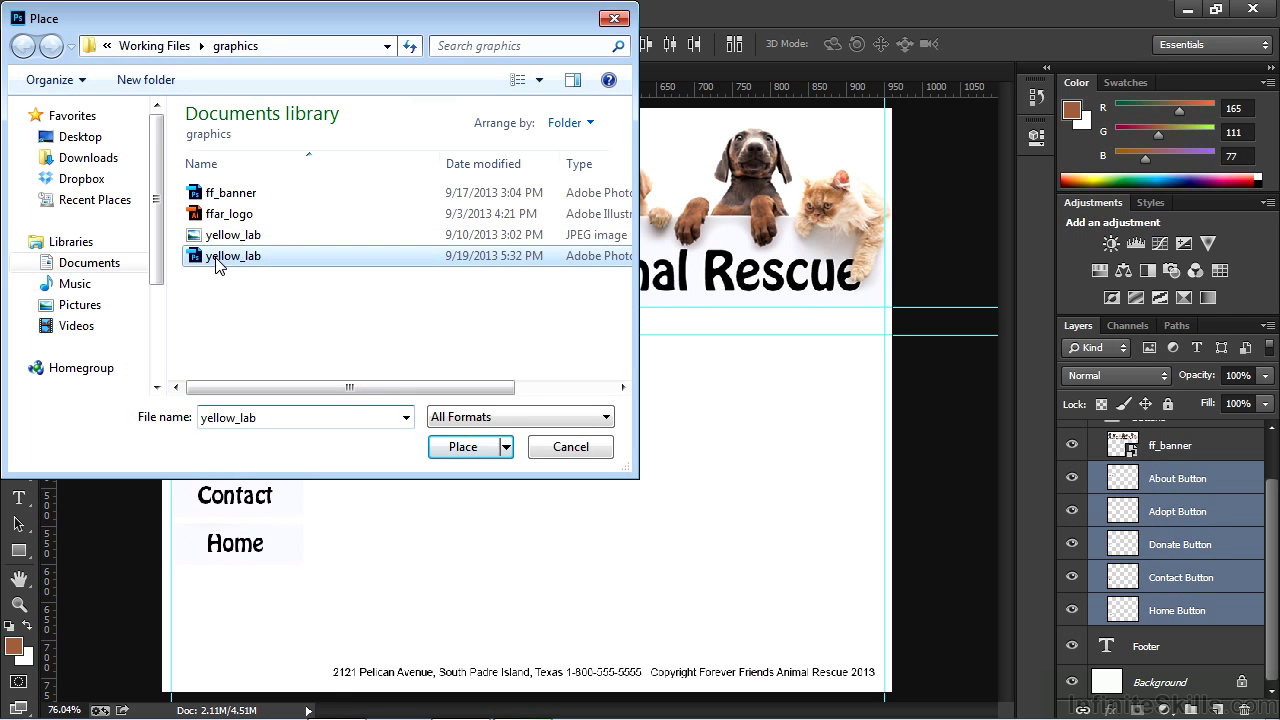
{"action": "left_click", "coordinate": [445, 452]}
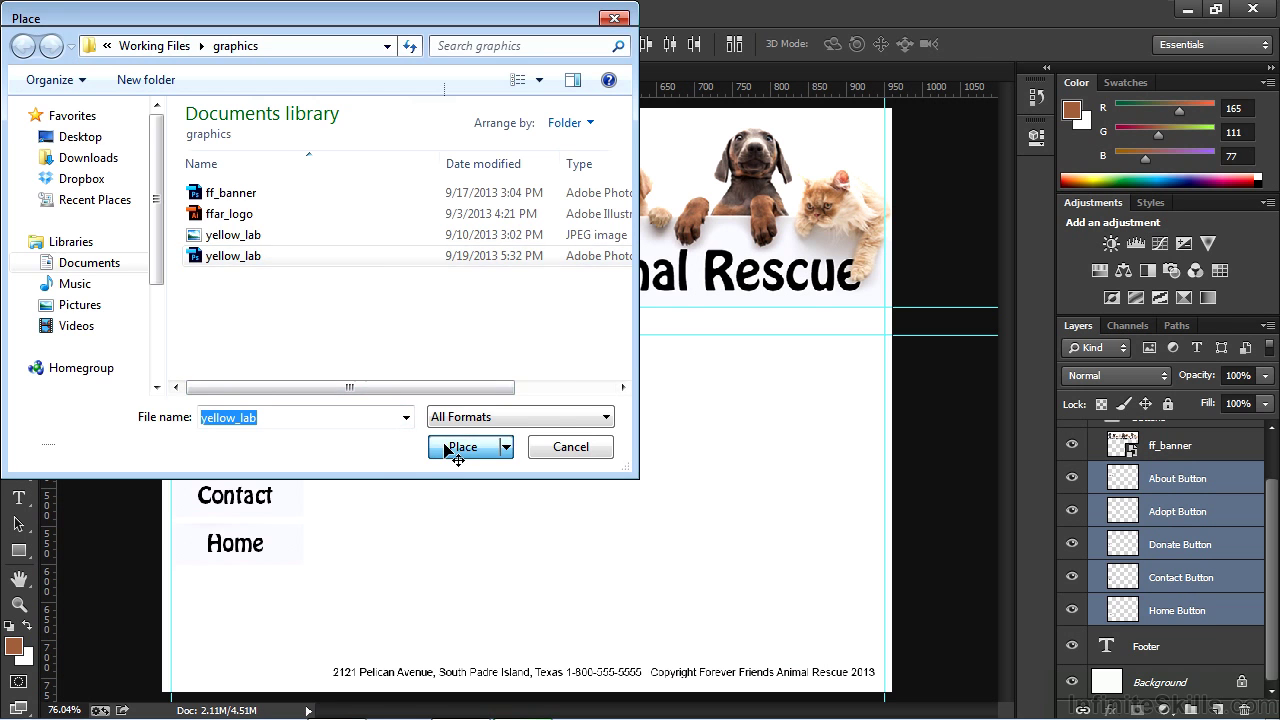
{"action": "left_click_drag", "start_coordinate": [496, 393], "coordinate": [723, 430]}
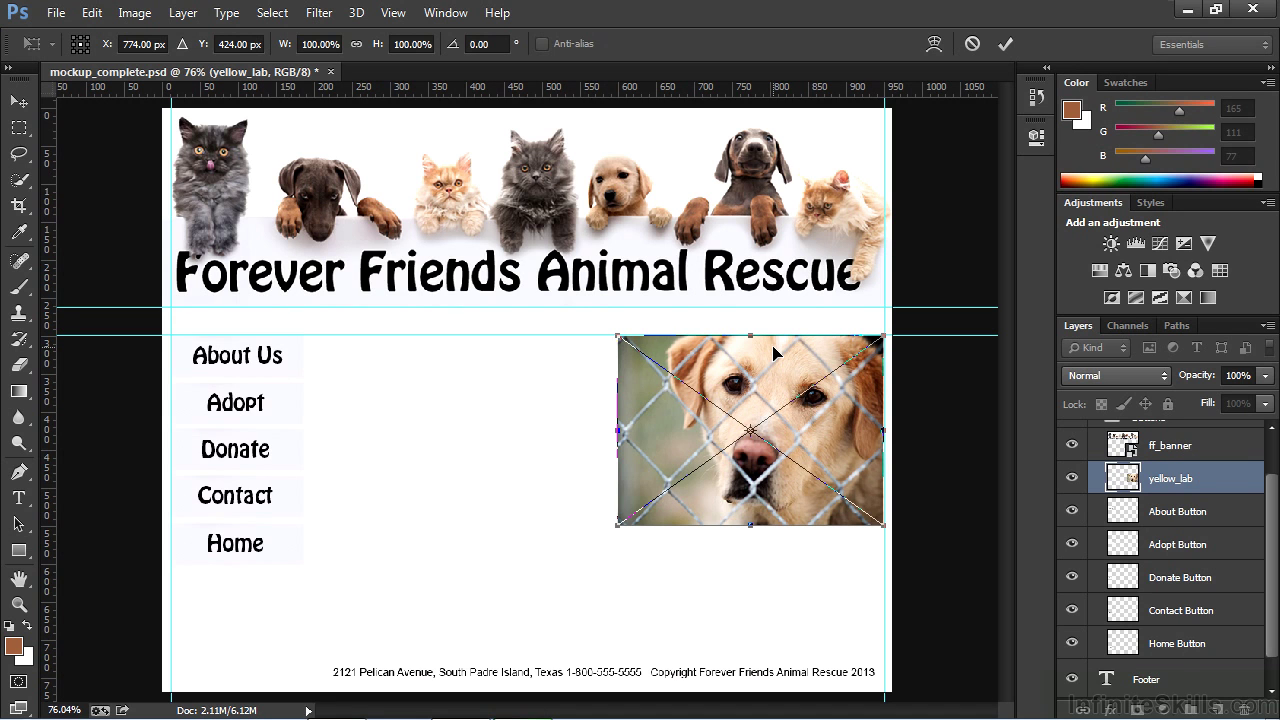
{"action": "left_click", "coordinate": [26, 100]}
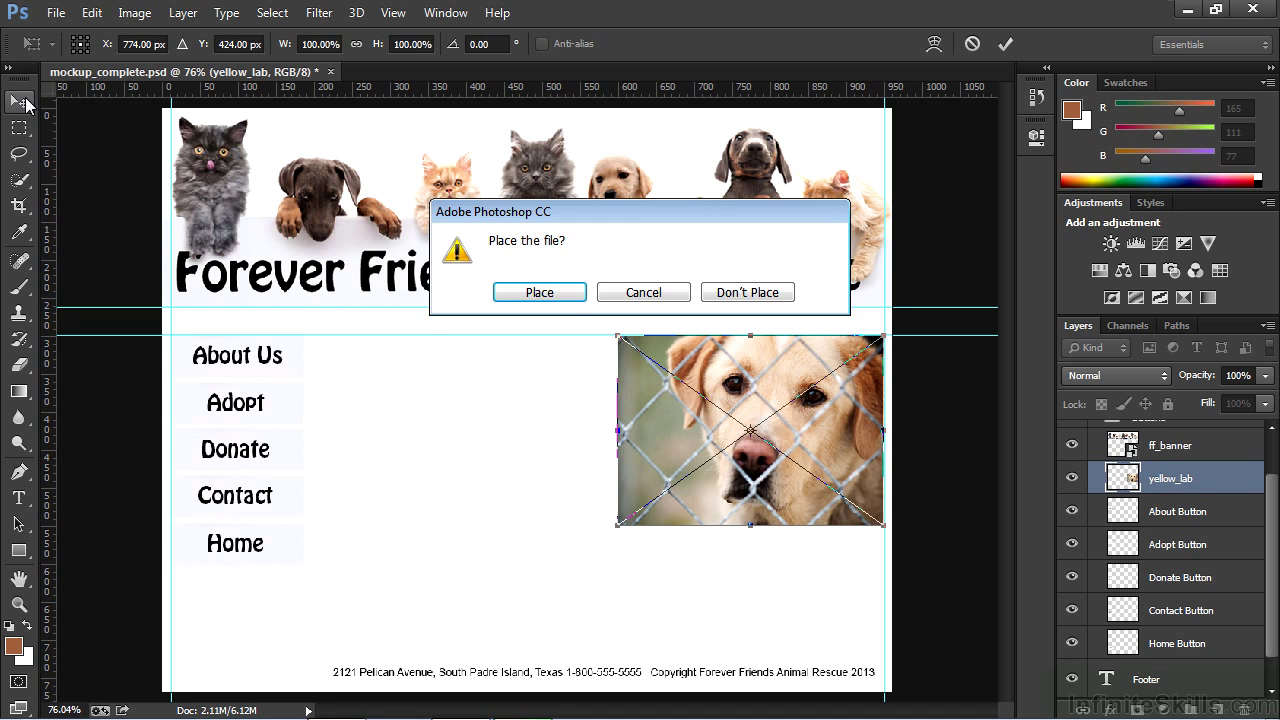
{"action": "left_click", "coordinate": [528, 291]}
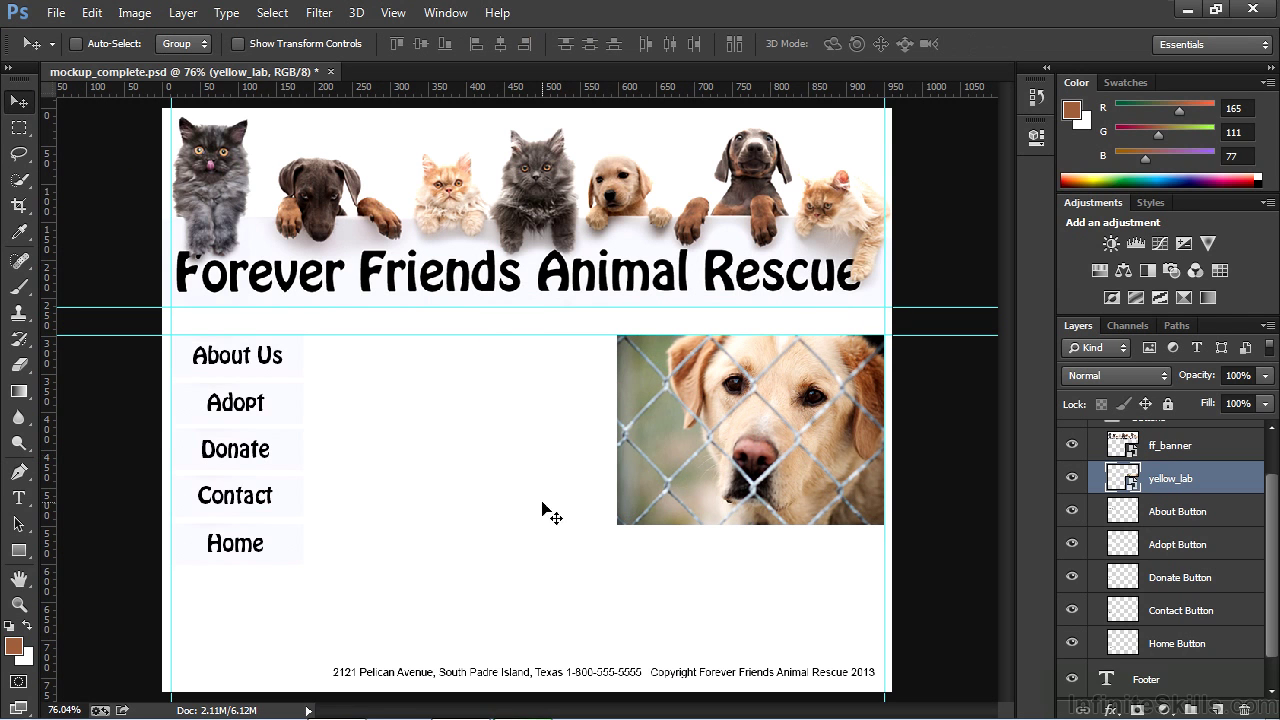
{"action": "scroll", "coordinate": [1143, 597], "scroll_direction": "up", "scroll_amount": 2}
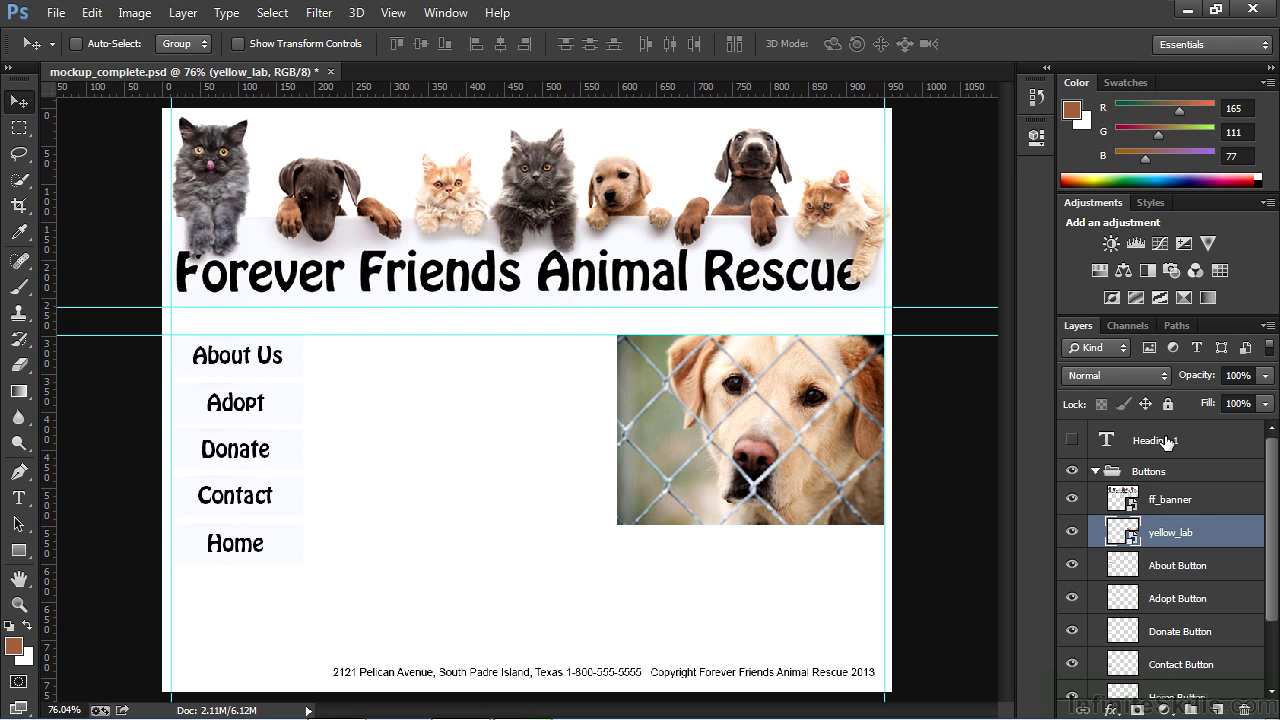
Show Heading 1, add a vertical guide at about 210 px on its left edge, and snap the footer text to it
{"action": "left_click", "coordinate": [1071, 446]}
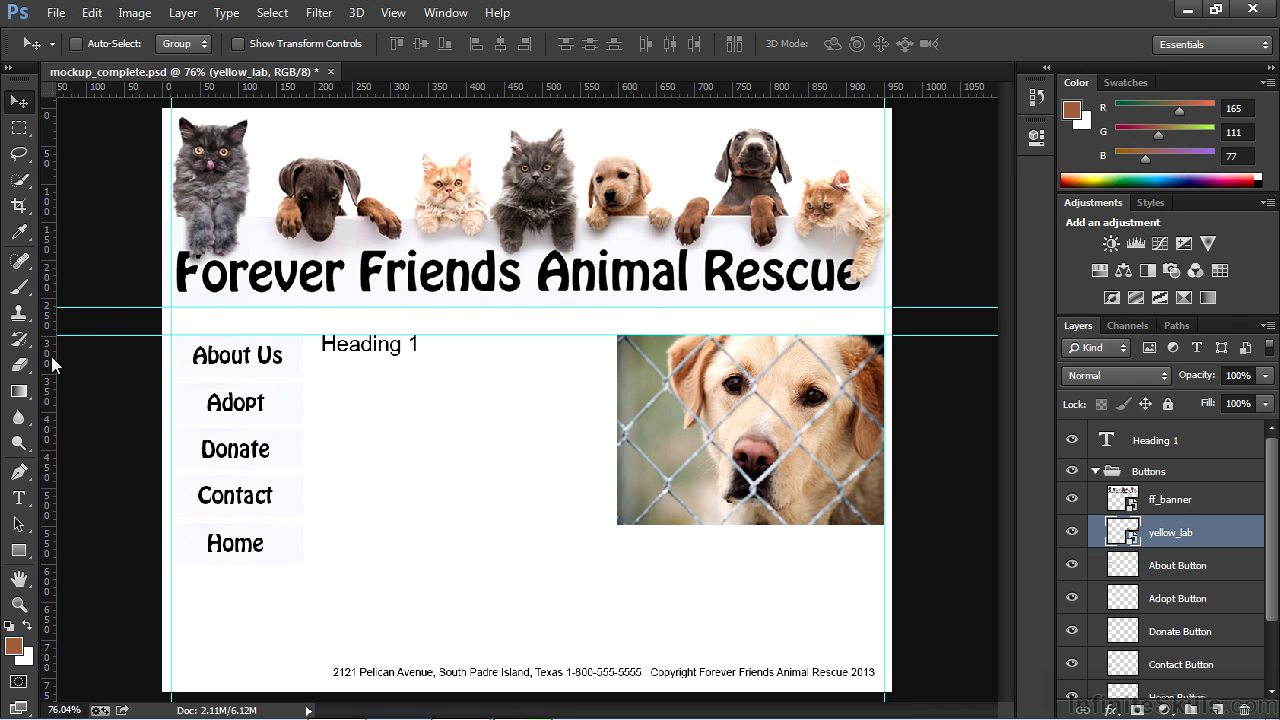
{"action": "left_click_drag", "start_coordinate": [52, 357], "coordinate": [323, 388]}
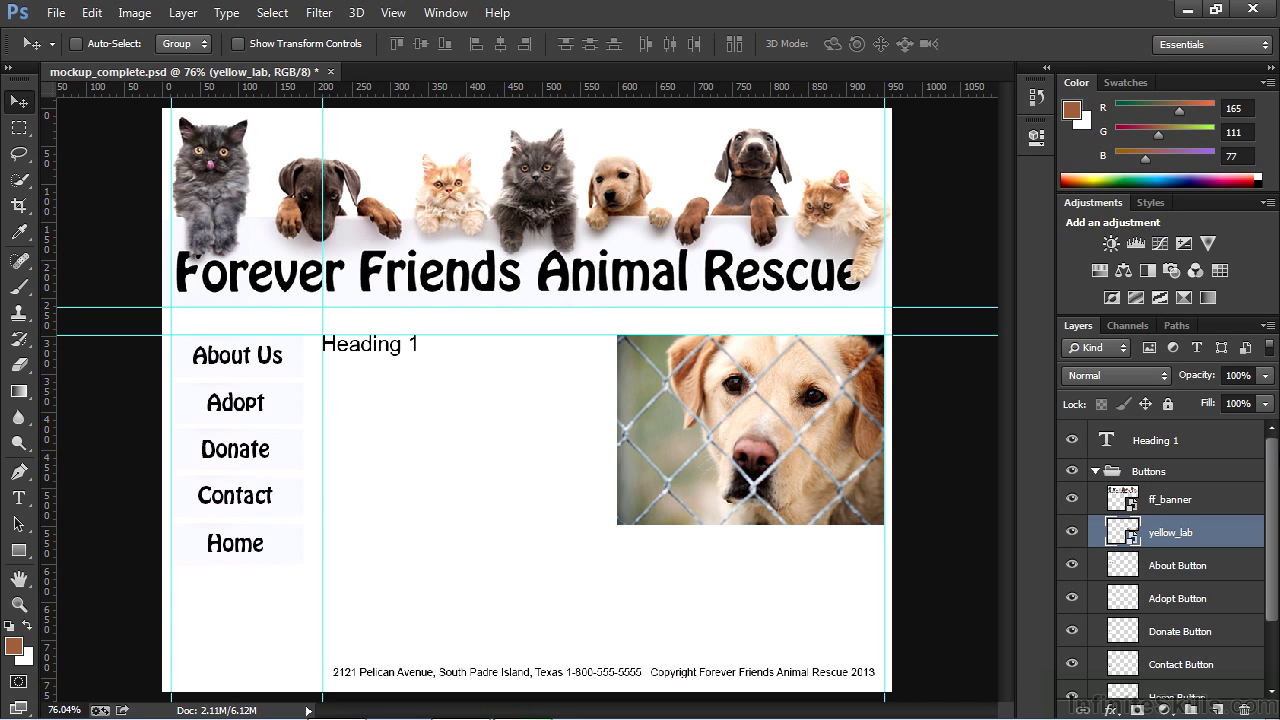
{"action": "left_click_drag", "start_coordinate": [1275, 455], "coordinate": [1265, 563]}
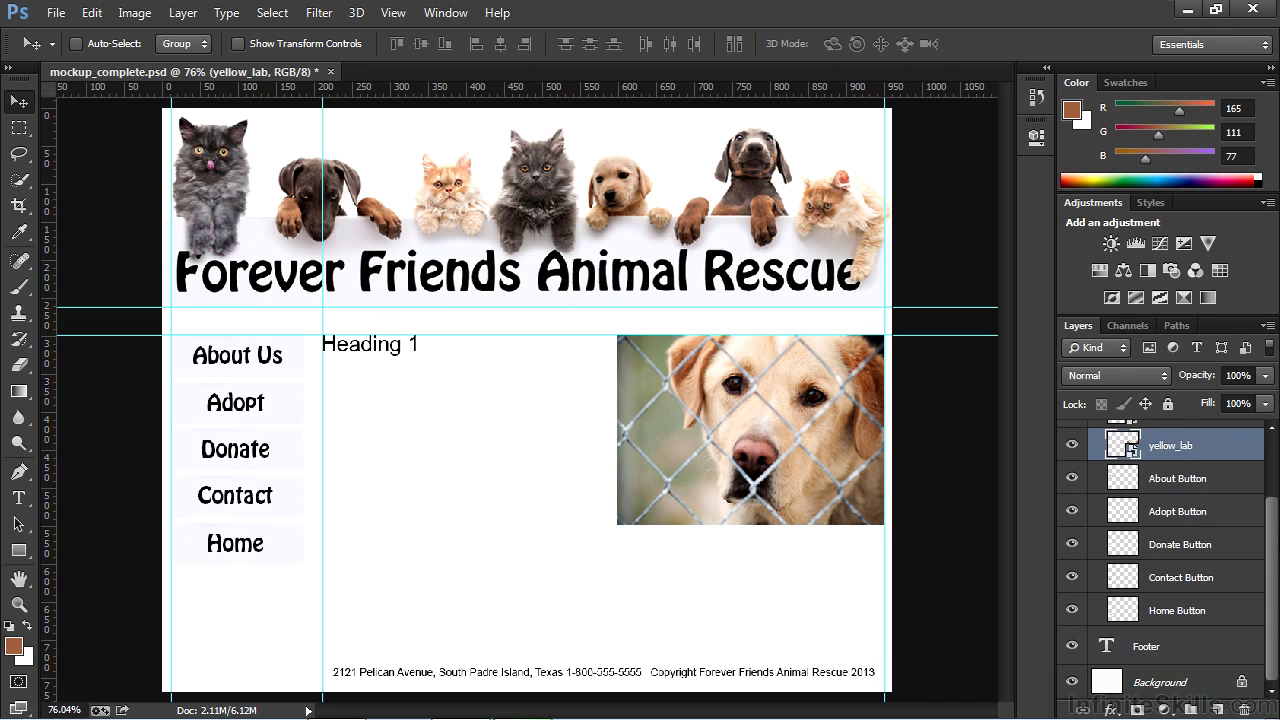
{"action": "left_click", "coordinate": [1180, 655]}
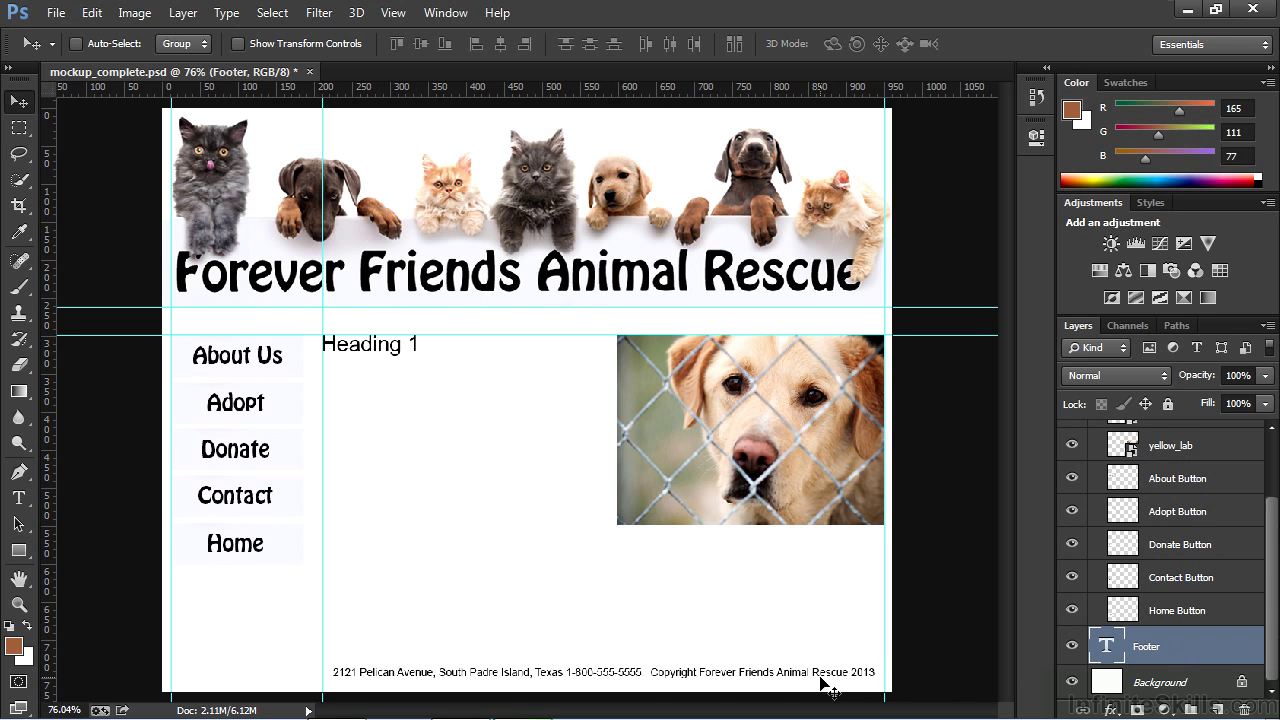
{"action": "left_click_drag", "start_coordinate": [817, 678], "coordinate": [808, 678]}
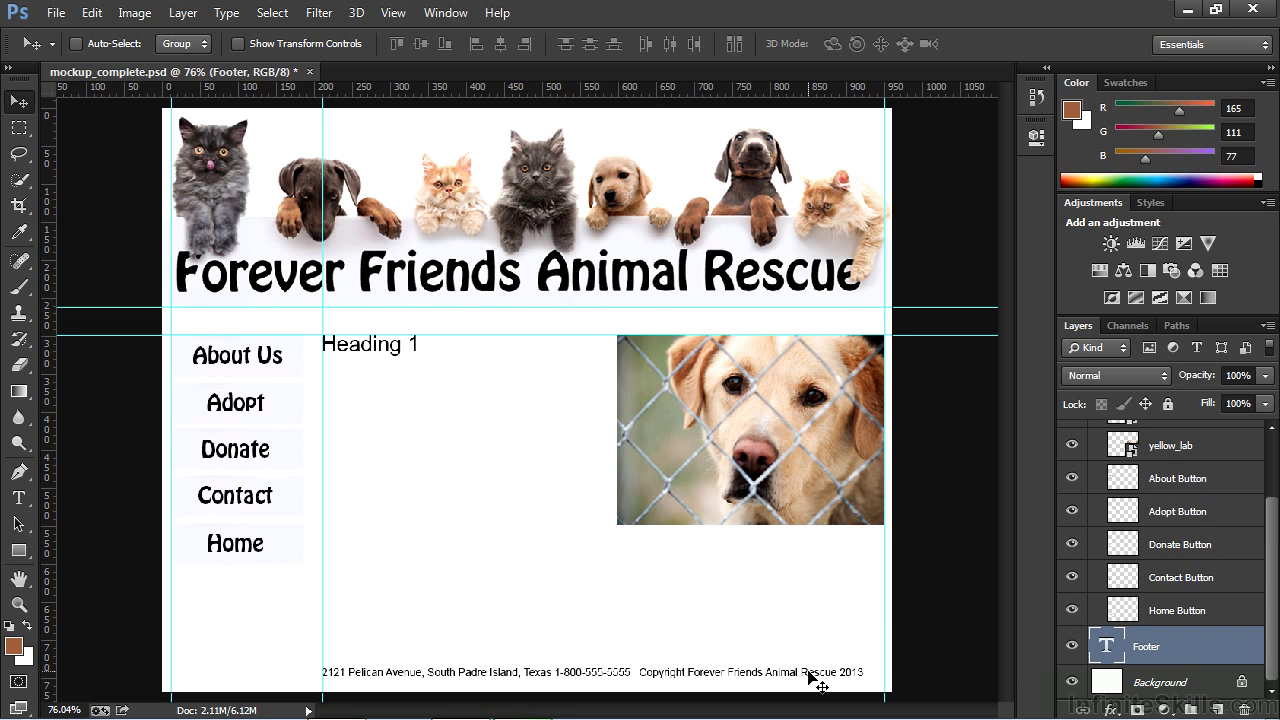